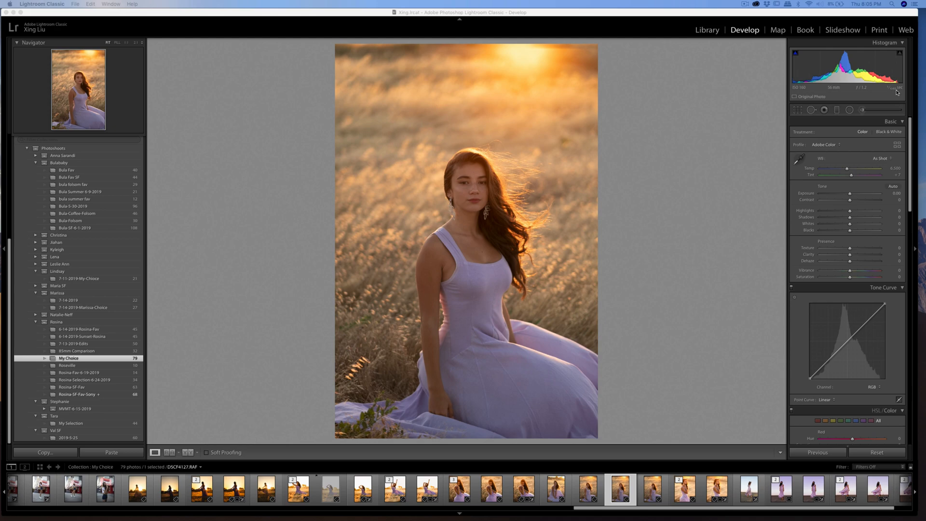
# Crop the photo to the 4 x 5 / 8 x 10 aspect ratio, tightening and repositioning the frame around the seated woman.
pyautogui.click(797, 110)
pyautogui.click(871, 135)
pyautogui.click(873, 154)
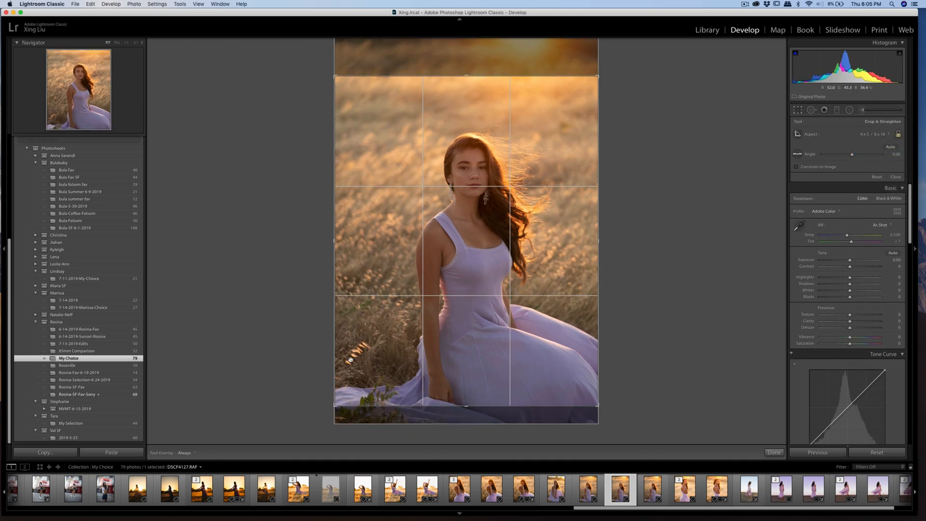
pyautogui.moveTo(336, 404); pyautogui.dragTo(341, 398)
pyautogui.moveTo(436, 317); pyautogui.dragTo(432, 314)
pyautogui.moveTo(340, 401); pyautogui.dragTo(343, 401)
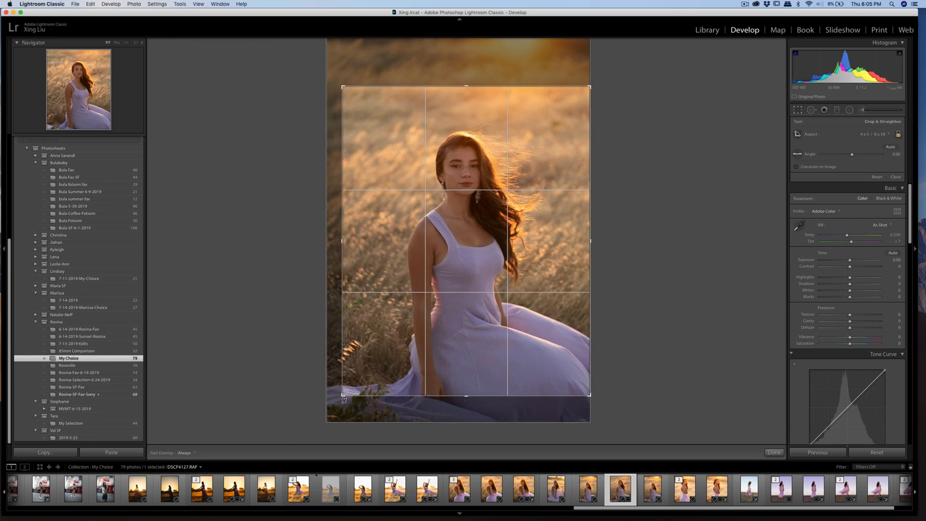
pyautogui.moveTo(411, 333); pyautogui.dragTo(411, 325)
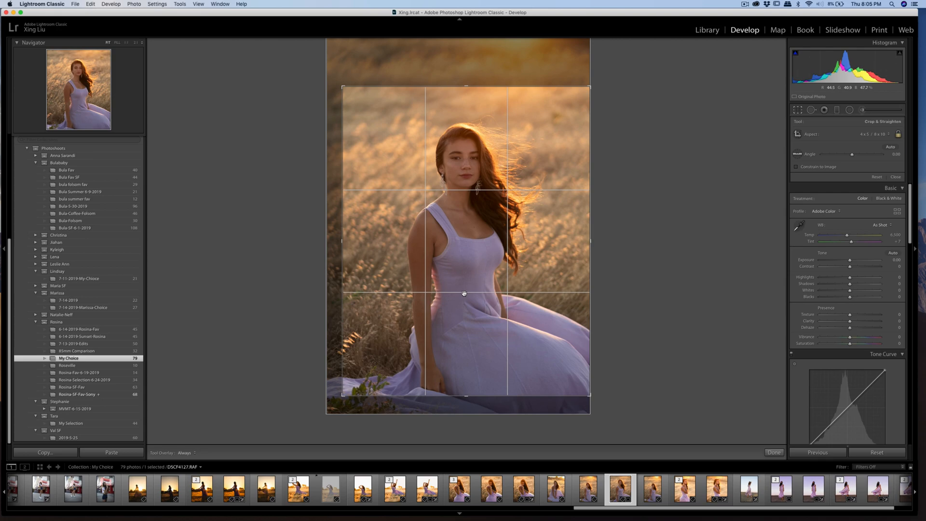
pyautogui.press('Return')
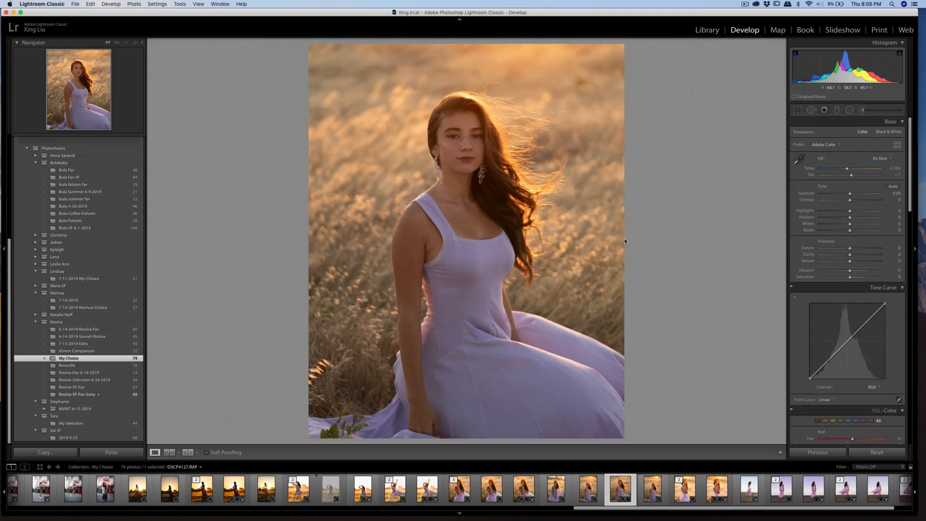
# Heal the distracting bright grass stalks beside the woman's lower arm and inspect the retouched area up close.
pyautogui.click(812, 110)
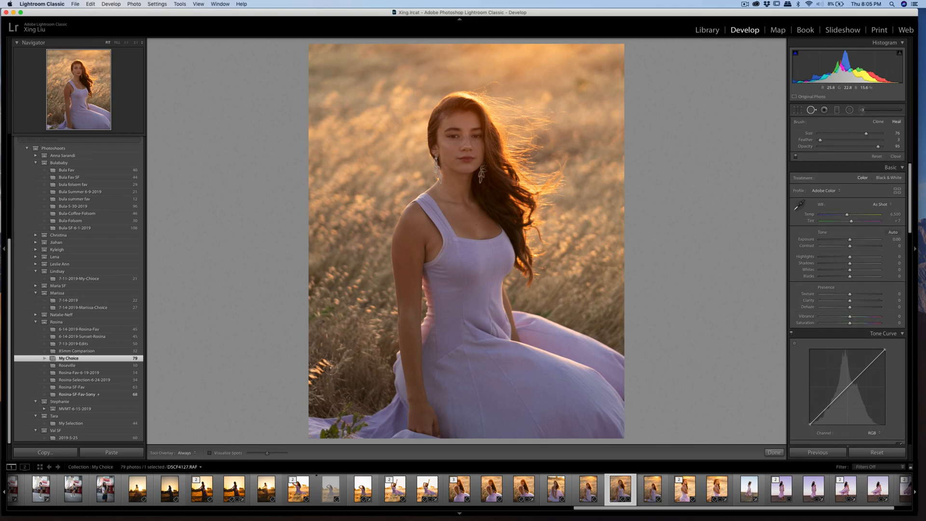
pyautogui.moveTo(330, 367)
pyautogui.mouseDown()
pyautogui.moveTo(307, 375)
pyautogui.moveTo(312, 366)
pyautogui.mouseUp()
pyautogui.moveTo(390, 313)
pyautogui.mouseDown()
pyautogui.moveTo(314, 338)
pyautogui.moveTo(346, 355)
pyautogui.mouseUp()
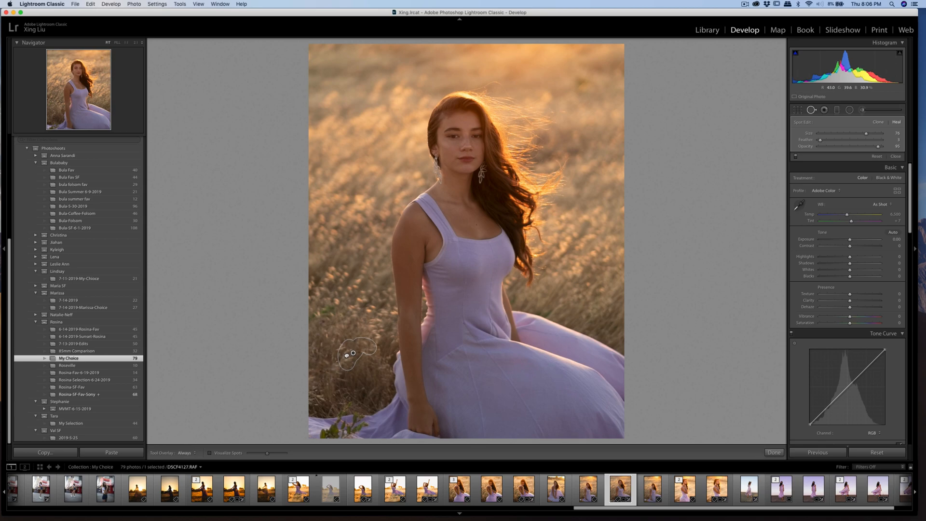
pyautogui.moveTo(347, 355); pyautogui.dragTo(346, 356)
pyautogui.moveTo(352, 351); pyautogui.dragTo(353, 350)
pyautogui.press('q')
pyautogui.click(352, 357)
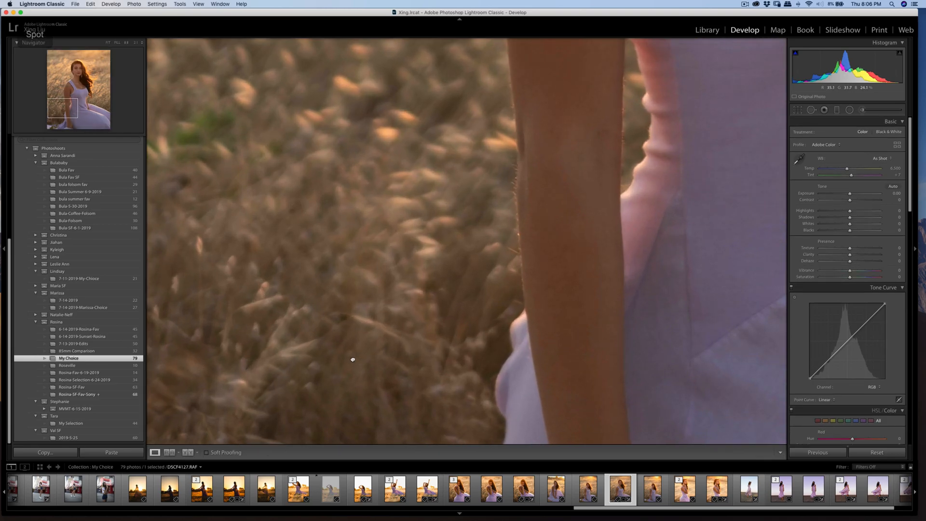
pyautogui.click(353, 360)
pyautogui.click(358, 294)
pyautogui.click(358, 294)
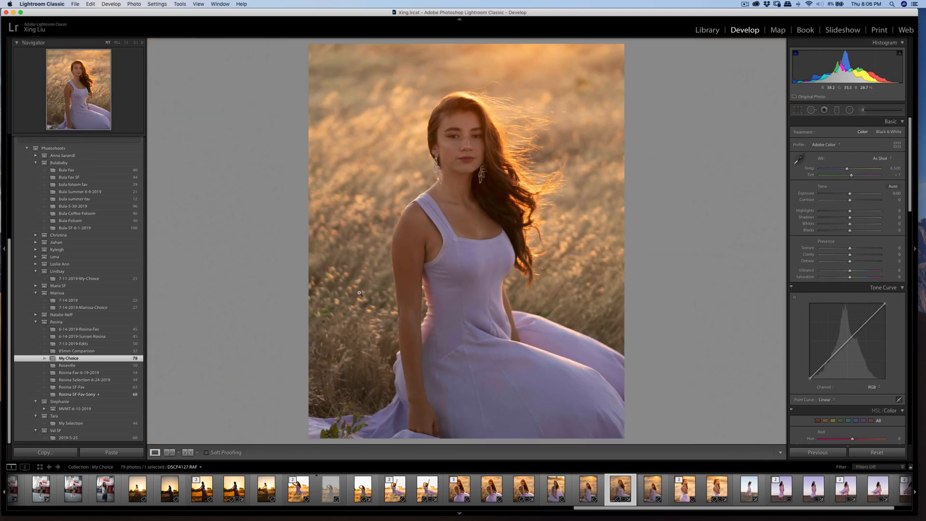
# Place a Soften Skin (Lite) adjustment brush spot on the grass near the dress and reduce its amount to 12.
pyautogui.click(862, 109)
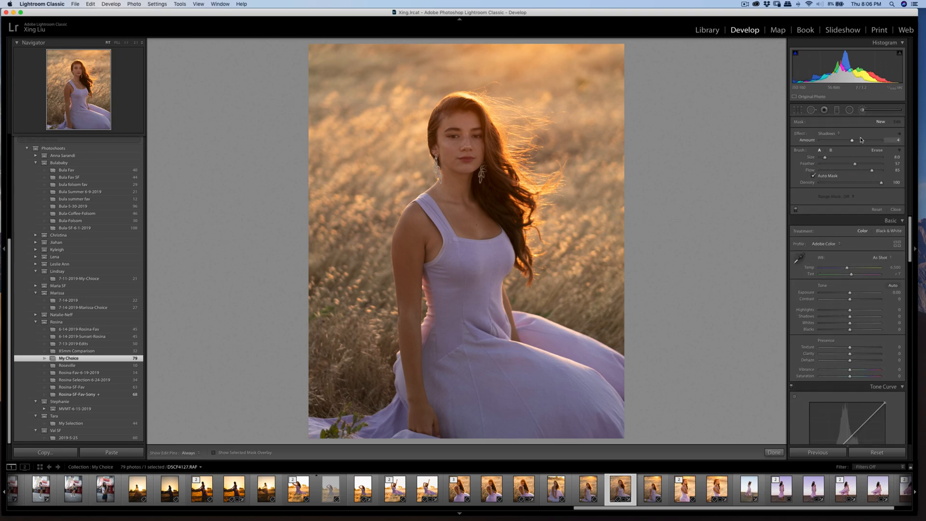
pyautogui.click(862, 110)
pyautogui.click(862, 110)
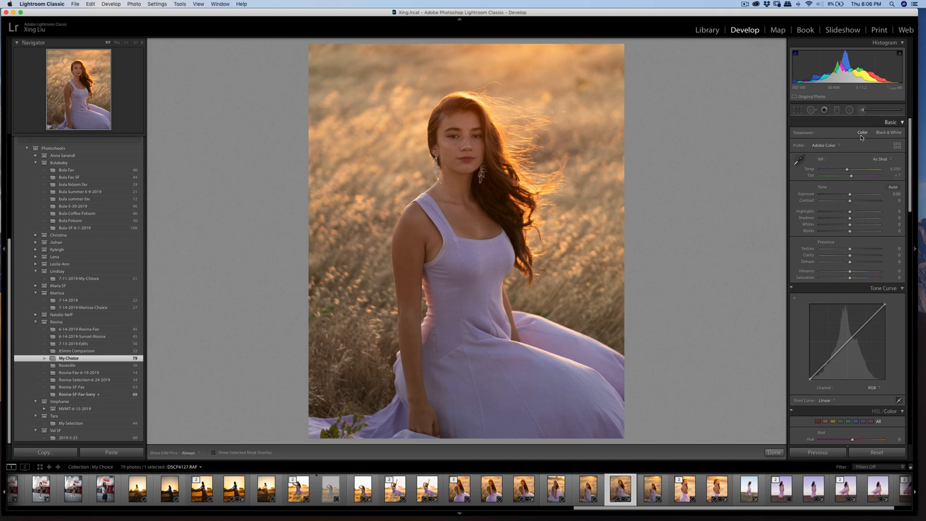
pyautogui.click(836, 133)
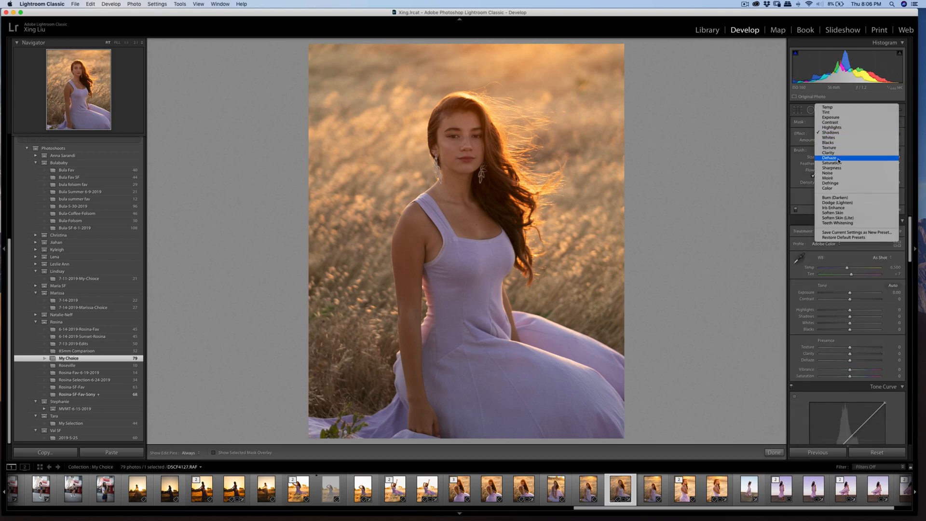
pyautogui.click(839, 218)
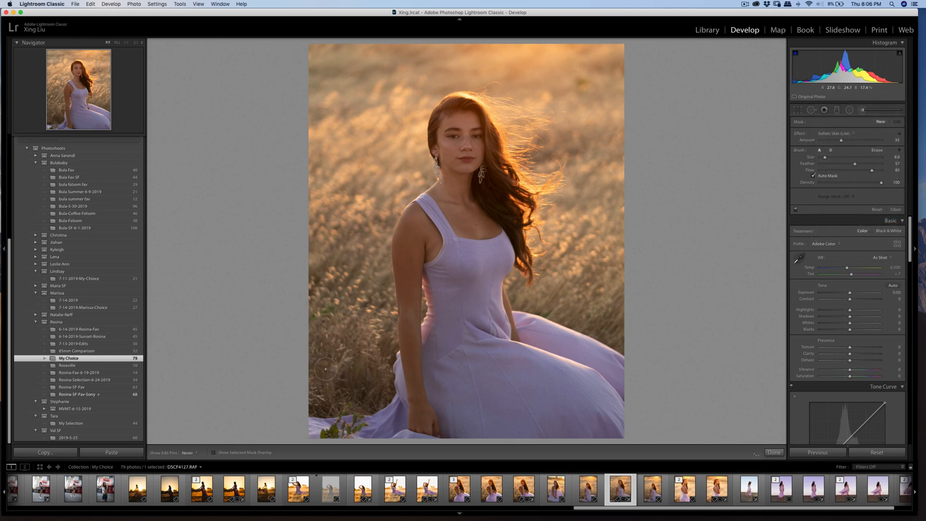
pyautogui.press('q')
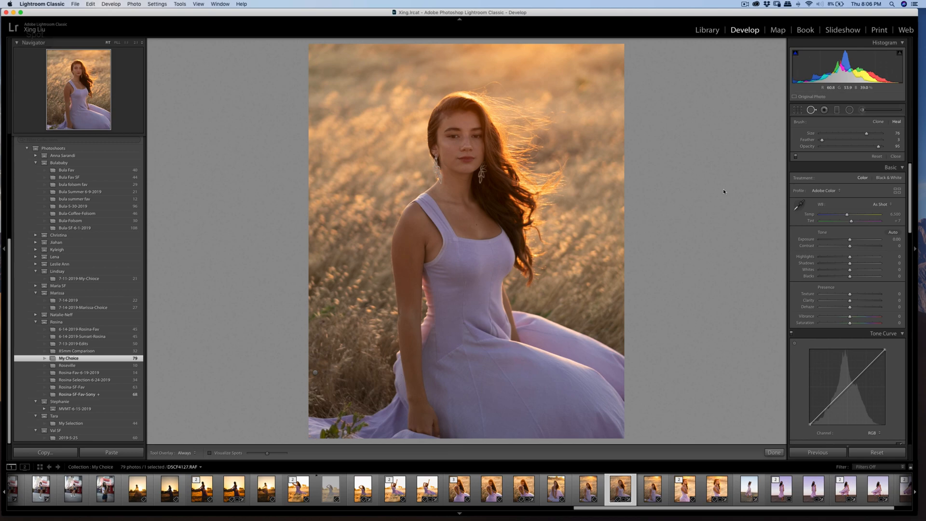
pyautogui.click(863, 111)
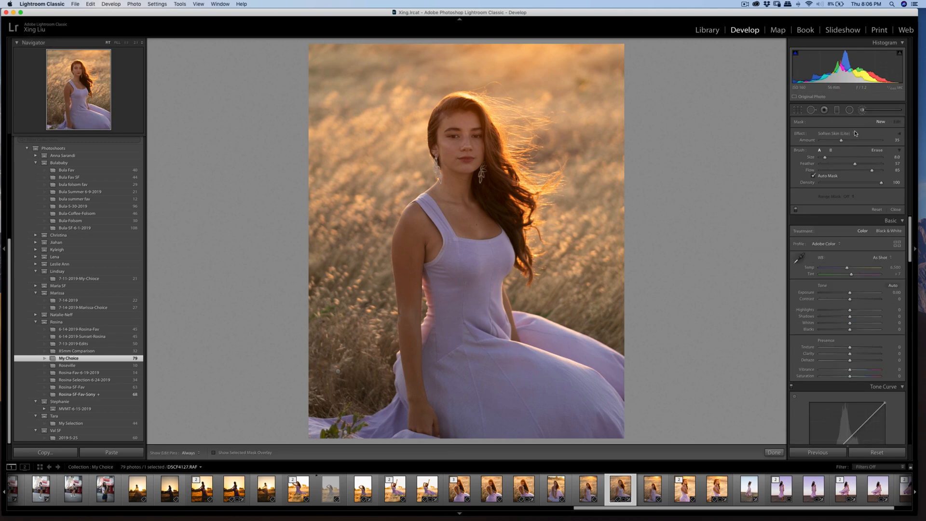
pyautogui.click(338, 371)
pyautogui.moveTo(843, 143); pyautogui.dragTo(830, 145)
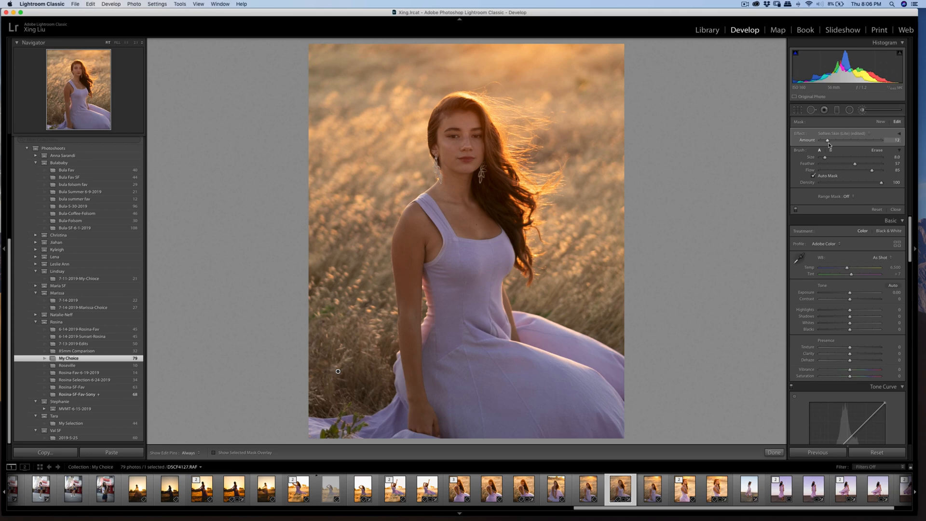
pyautogui.press('q')
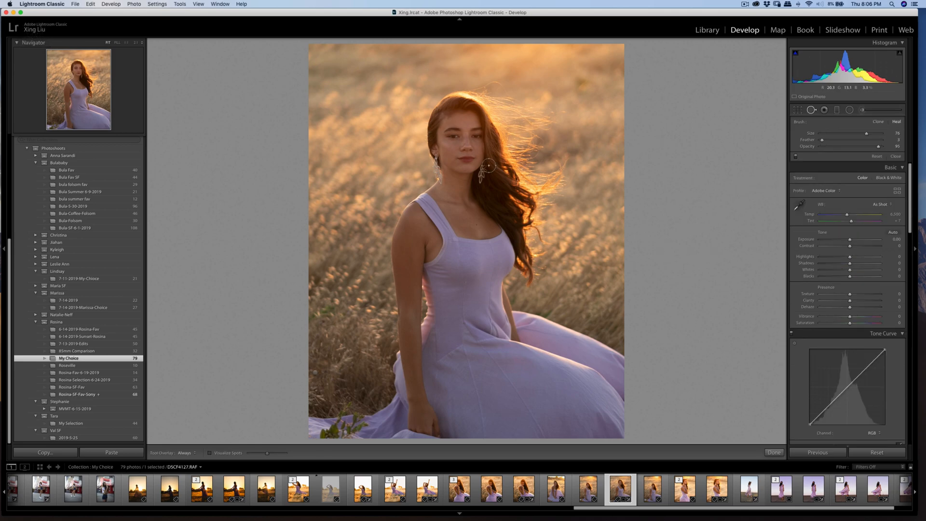
# Reposition the photo slightly lower inside the existing crop frame and apply the crop.
pyautogui.click(798, 110)
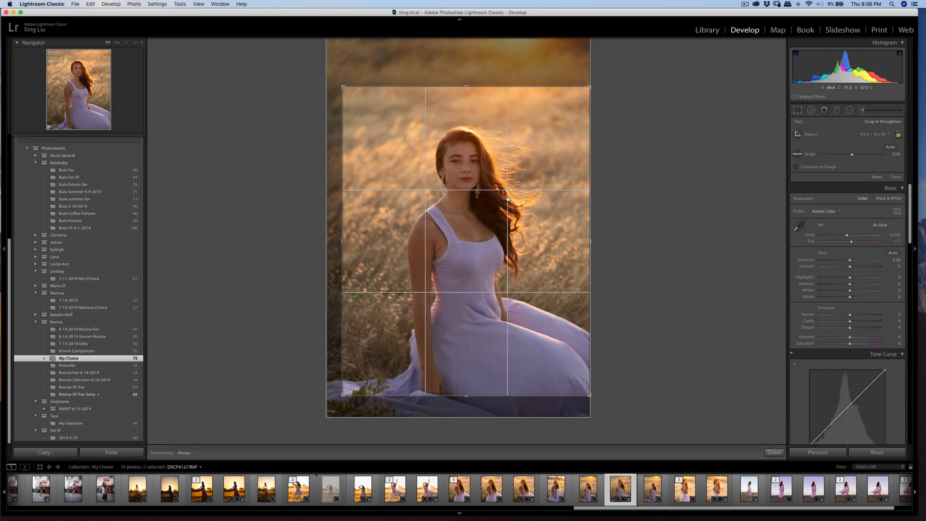
pyautogui.press('Return')
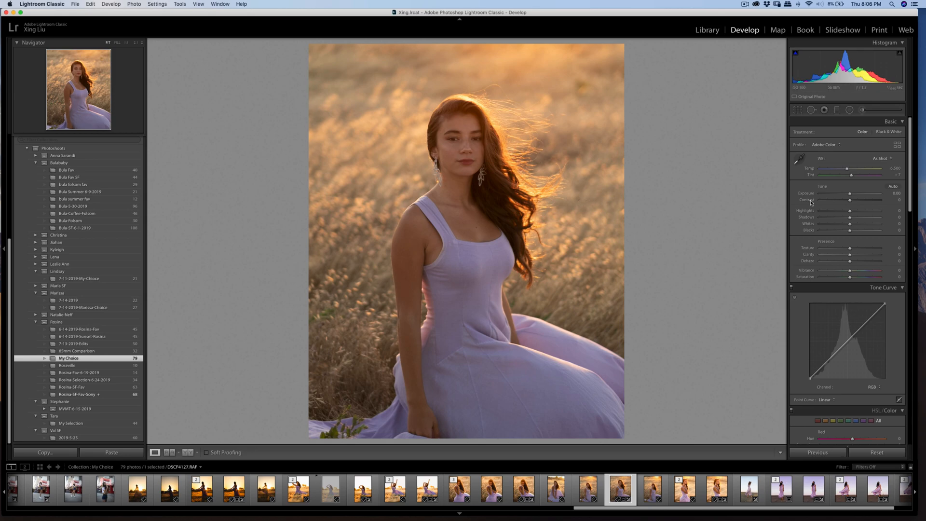
# Set Contrast to +46, Highlights to -20, Shadows to +23, Whites to -6, Texture to -6 and Vibrance to +5.
pyautogui.moveTo(851, 201); pyautogui.dragTo(848, 226)
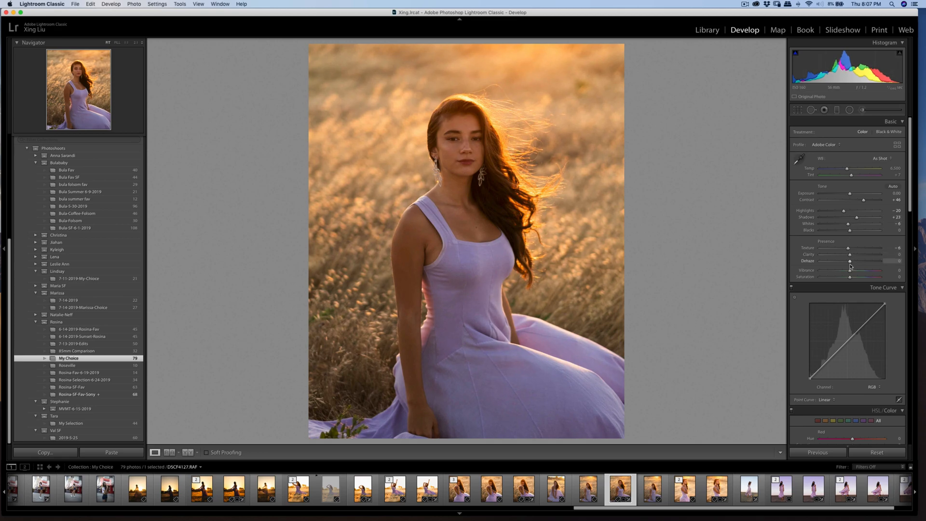
pyautogui.moveTo(850, 273); pyautogui.dragTo(851, 272)
# Shape the RGB tone curve into a gentle S with raised blacks, a slightly lowered white point and an adjusted midtone point.
pyautogui.moveTo(846, 342); pyautogui.dragTo(809, 375)
pyautogui.press('super+z')
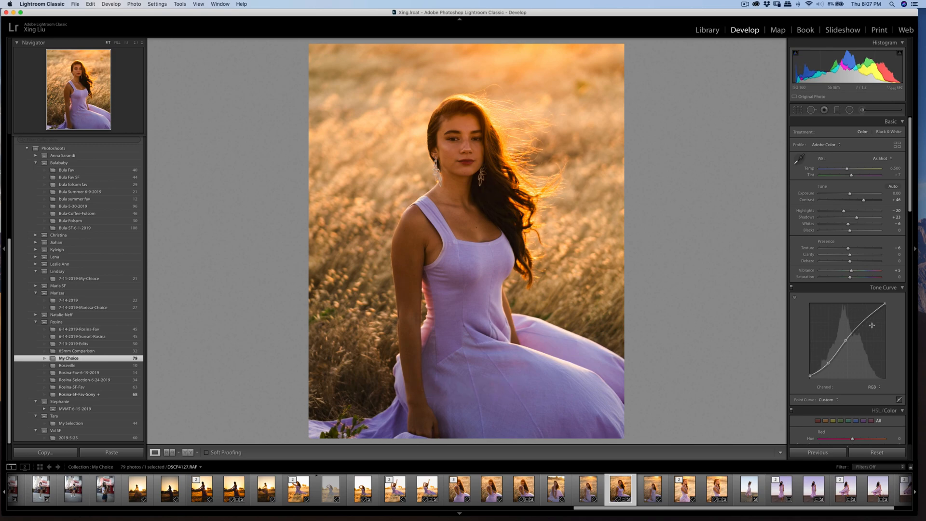
pyautogui.moveTo(885, 304); pyautogui.dragTo(880, 310)
pyautogui.moveTo(846, 339); pyautogui.dragTo(846, 342)
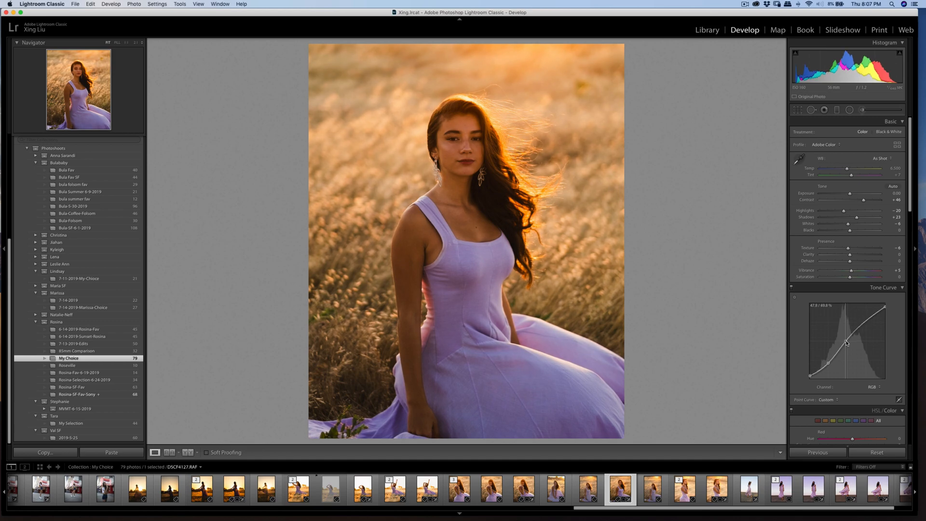
# Set HSL saturation and luminance to +6 and -3 for orange, -24 and -15 for yellow, -45 and -25 for green.
pyautogui.scroll(-5, 877, 302)
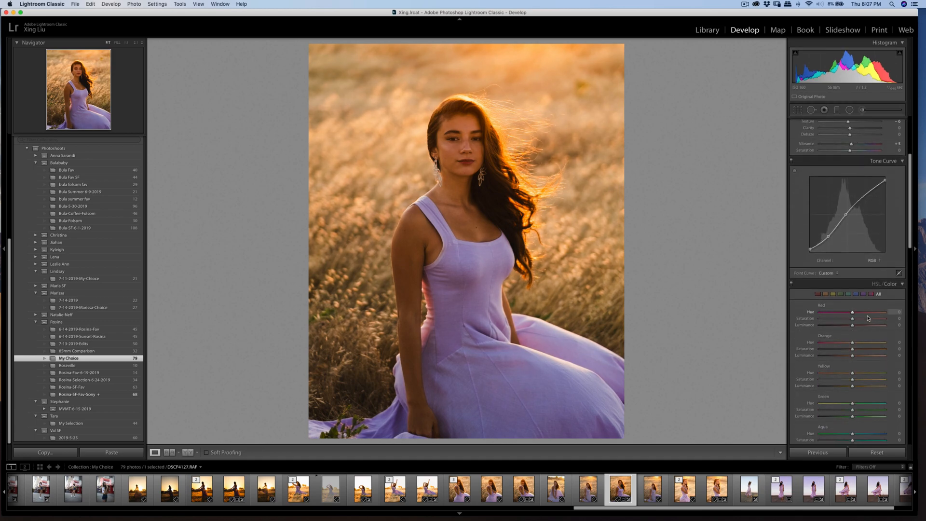
pyautogui.moveTo(840, 383); pyautogui.dragTo(847, 386)
pyautogui.moveTo(853, 349); pyautogui.dragTo(852, 357)
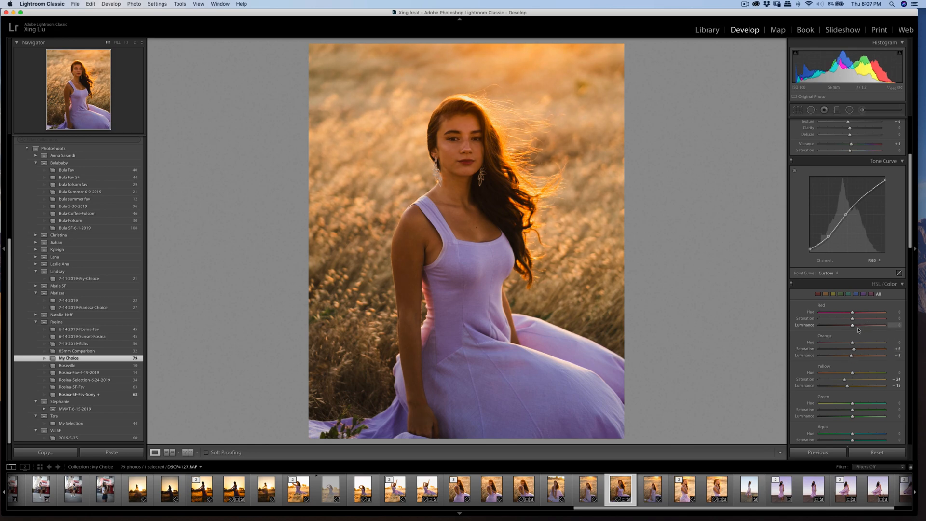
pyautogui.scroll(-8, 857, 330)
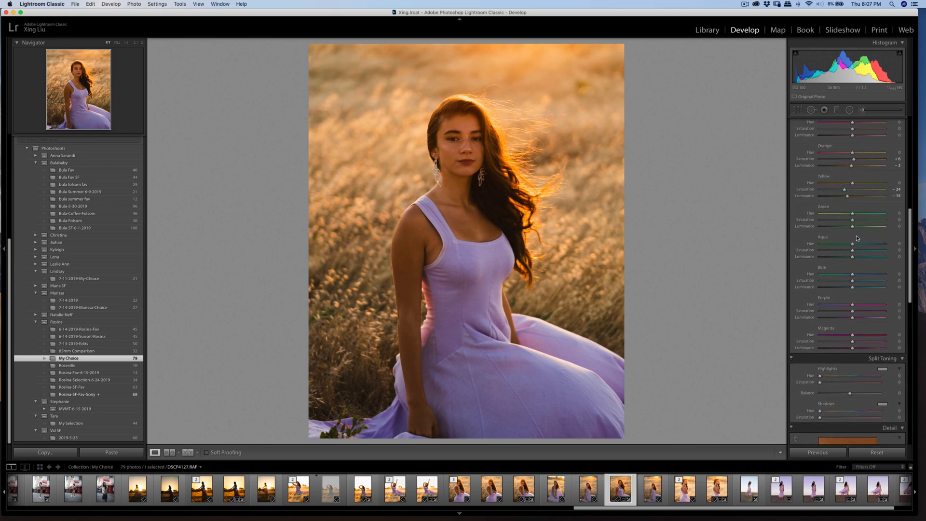
pyautogui.moveTo(852, 220)
pyautogui.mouseDown()
pyautogui.moveTo(823, 222)
pyautogui.moveTo(840, 227)
pyautogui.mouseUp()
# Give the split-toning highlights a warm tint with hue 37 and saturation 5.
pyautogui.scroll(-3, 867, 294)
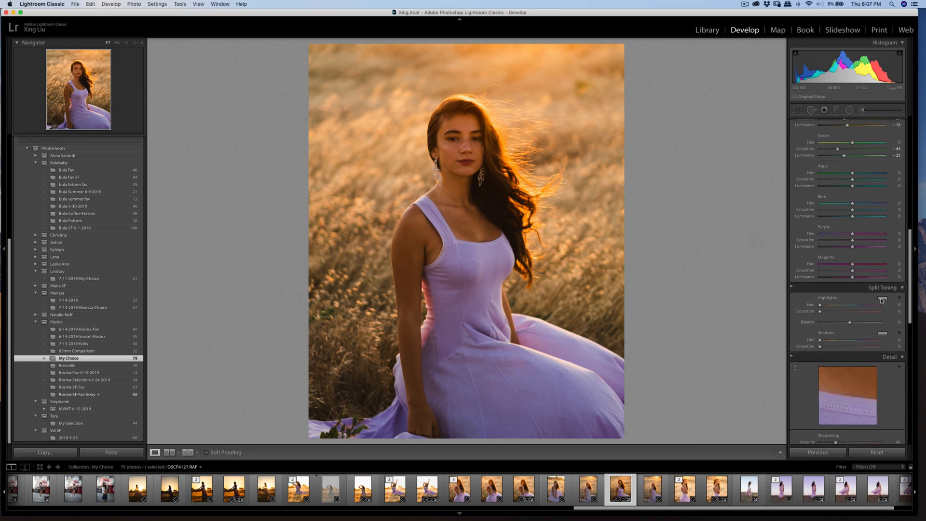
pyautogui.click(881, 298)
pyautogui.click(822, 287)
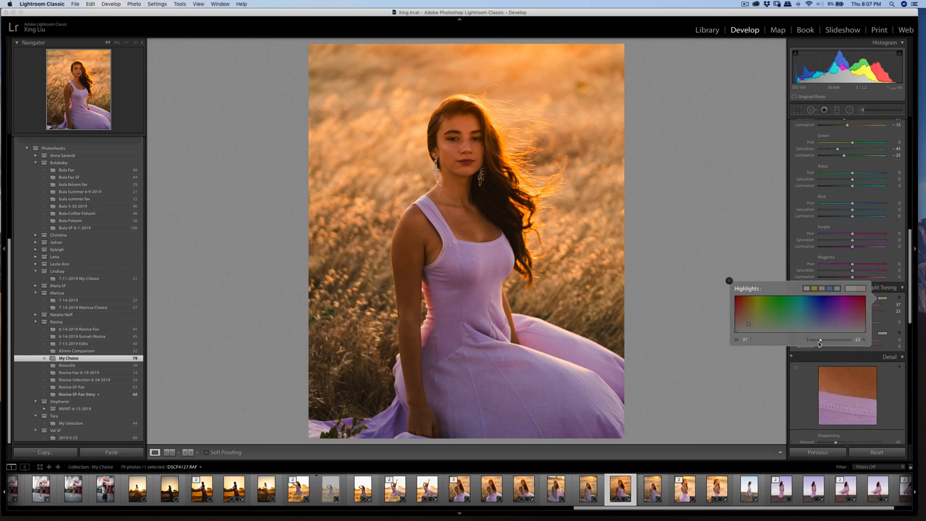
pyautogui.moveTo(819, 341); pyautogui.dragTo(815, 340)
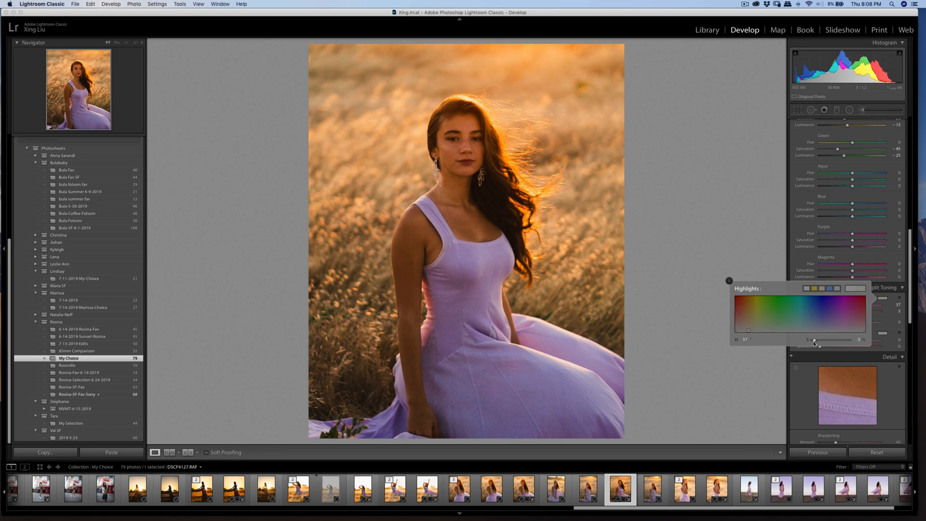
pyautogui.click(748, 198)
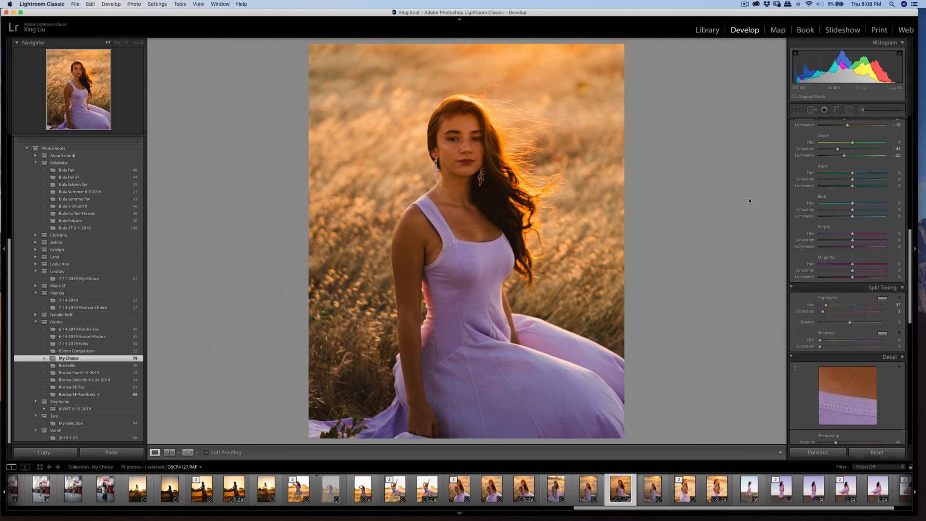
# Open a copy of the photo with the Lightroom adjustments in Imagenomic Portraiture 3.
pyautogui.scroll(10, 853, 265)
pyautogui.scroll(3, 853, 264)
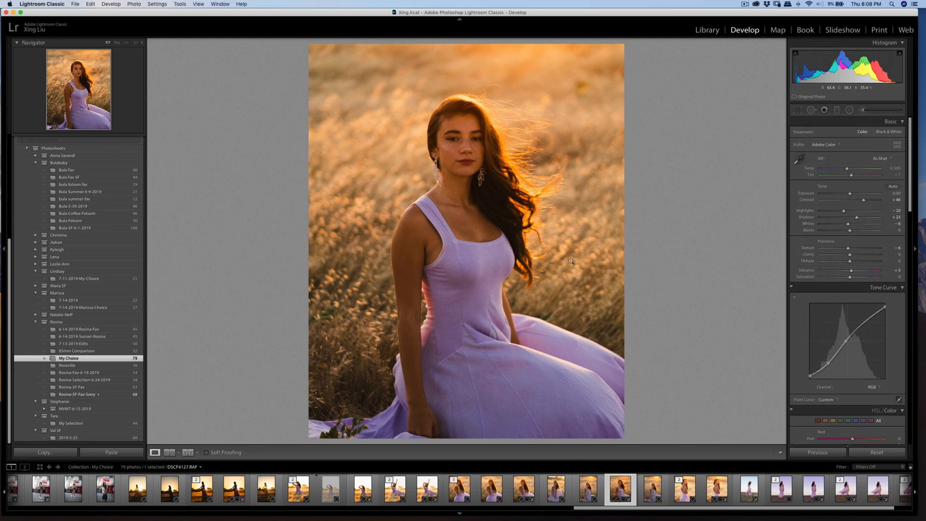
pyautogui.rightClick(547, 254)
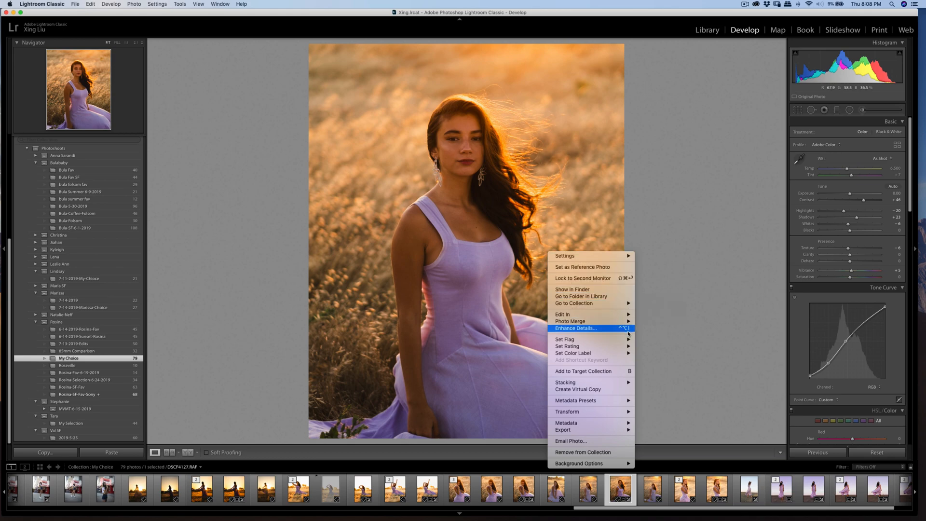
pyautogui.moveTo(620, 317)
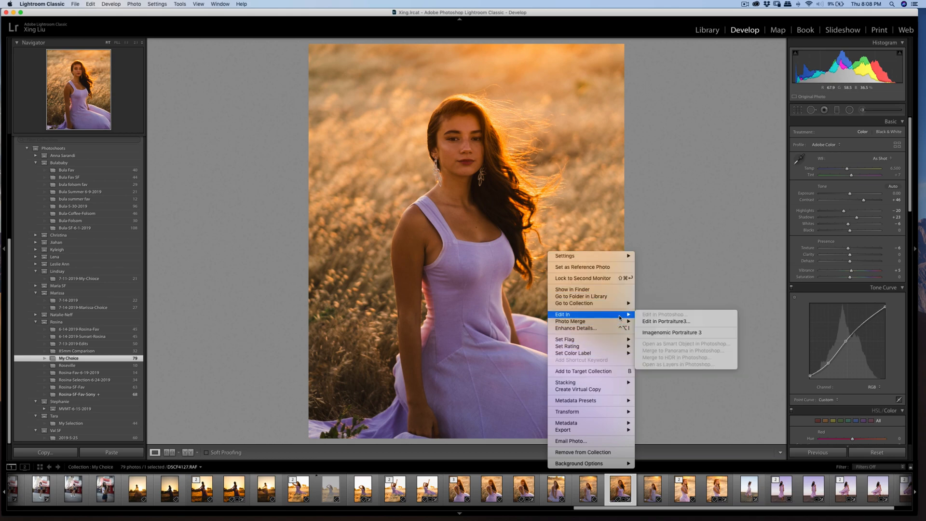
pyautogui.click(658, 331)
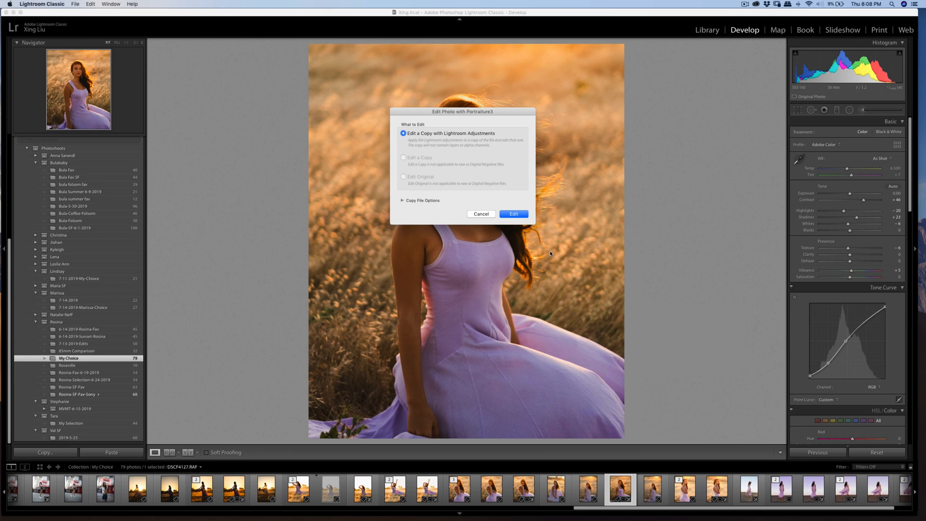
pyautogui.click(523, 217)
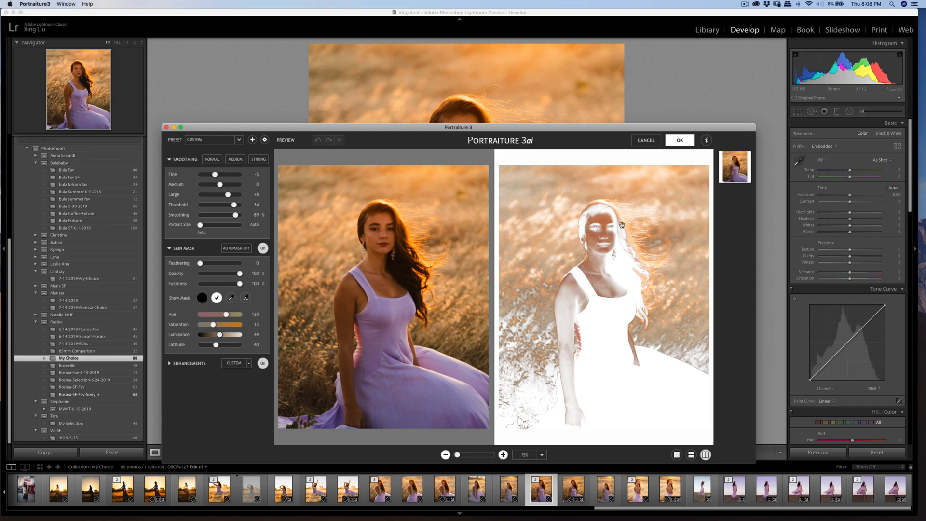
# Activate the skin-tone picker for the skin mask and apply the Portraiture smoothing to the copy.
pyautogui.click(246, 298)
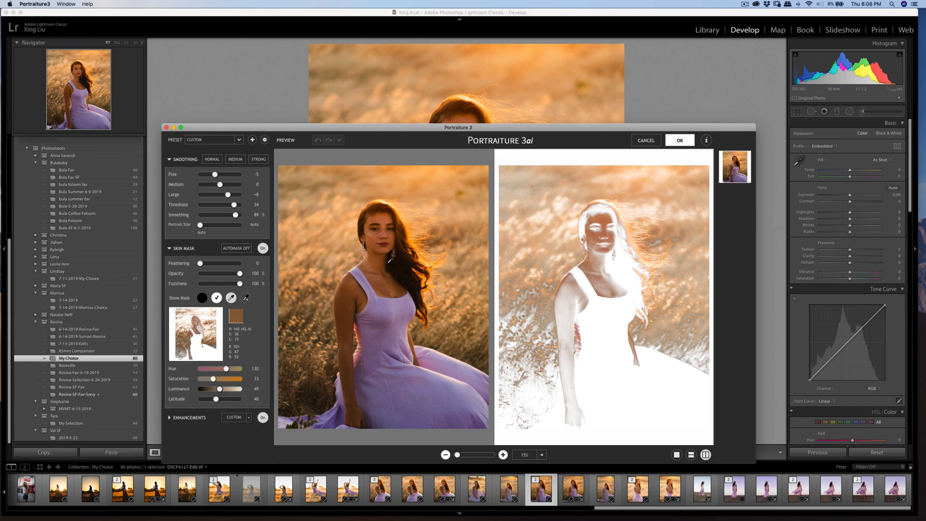
pyautogui.click(654, 198)
pyautogui.click(679, 140)
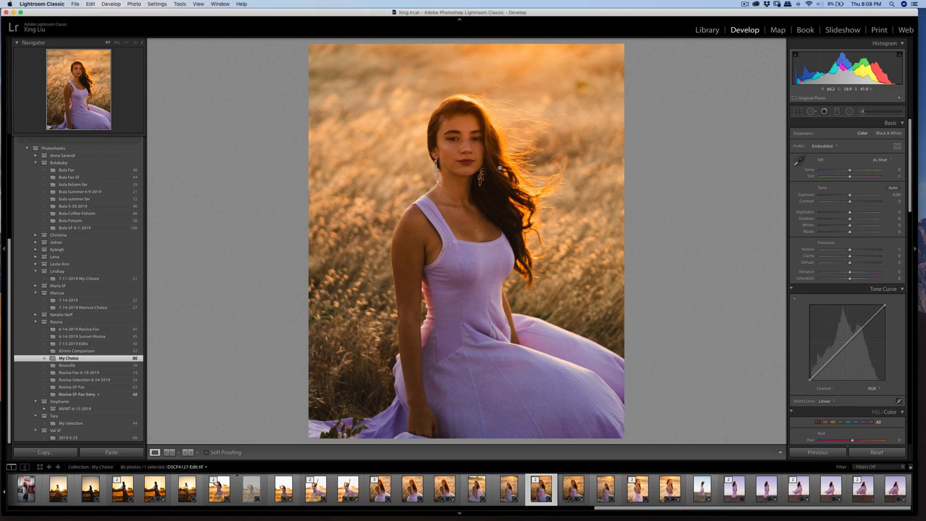
# Check the smoothed face up close, and export DSCF4127-Edit to the preset folder on the hard drive.
pyautogui.click(456, 143)
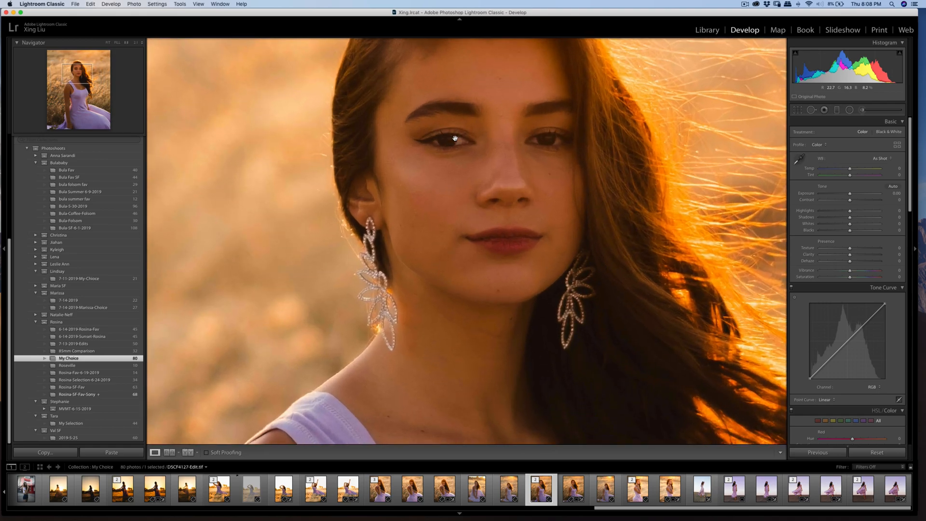
pyautogui.click(453, 145)
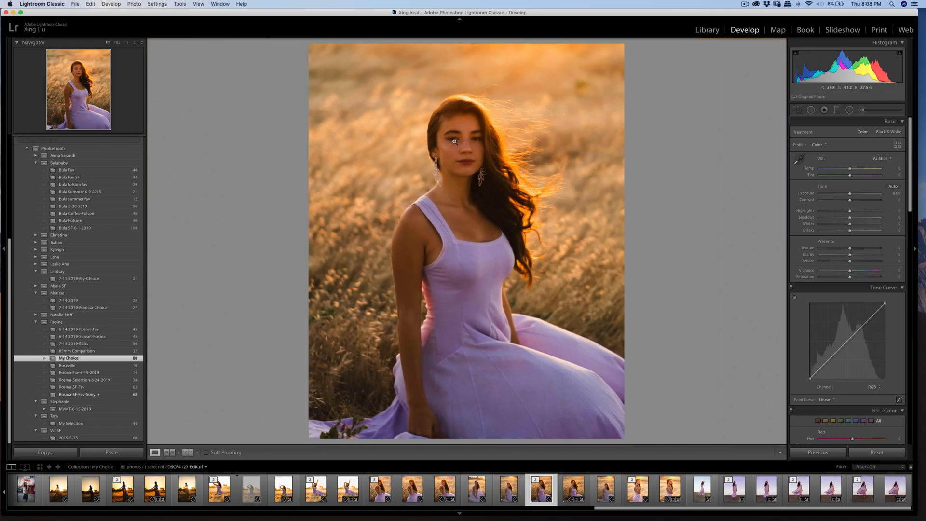
pyautogui.click(474, 149)
pyautogui.moveTo(474, 149); pyautogui.dragTo(421, 179)
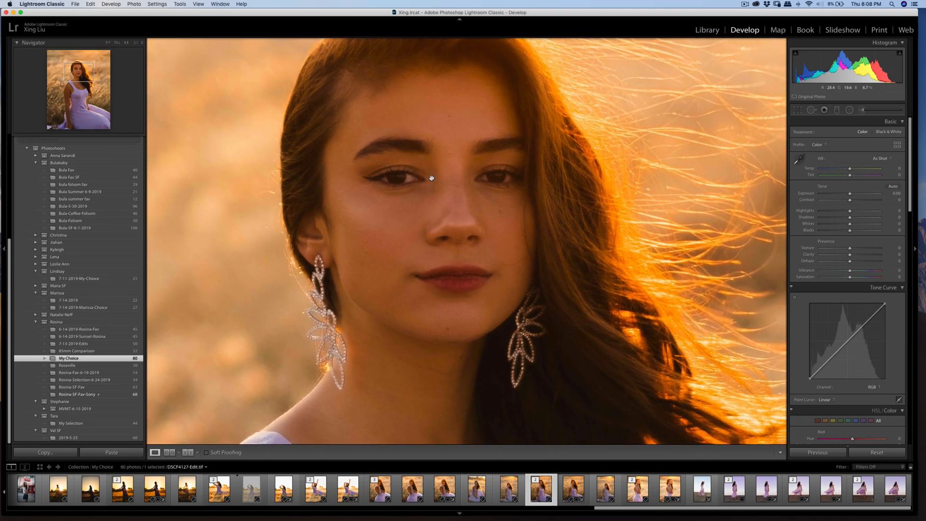
pyautogui.click(431, 178)
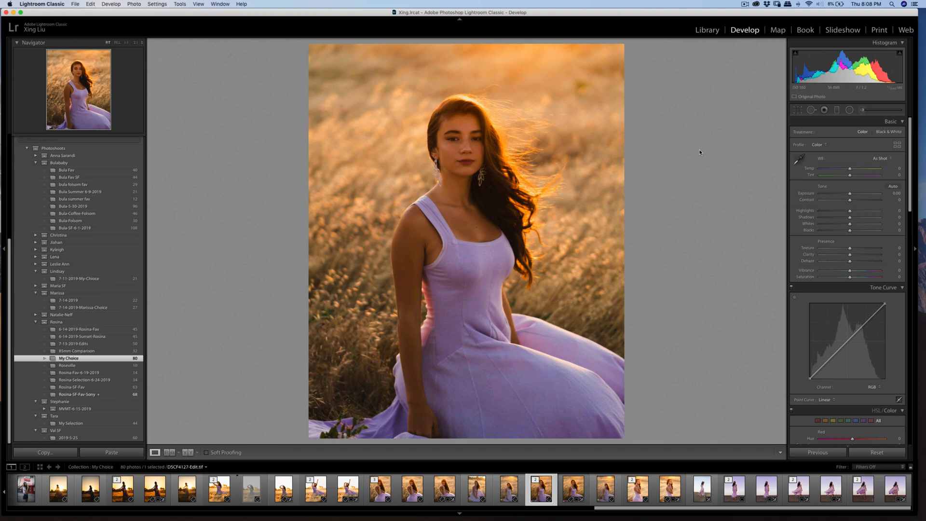
pyautogui.press('super+shift+e')
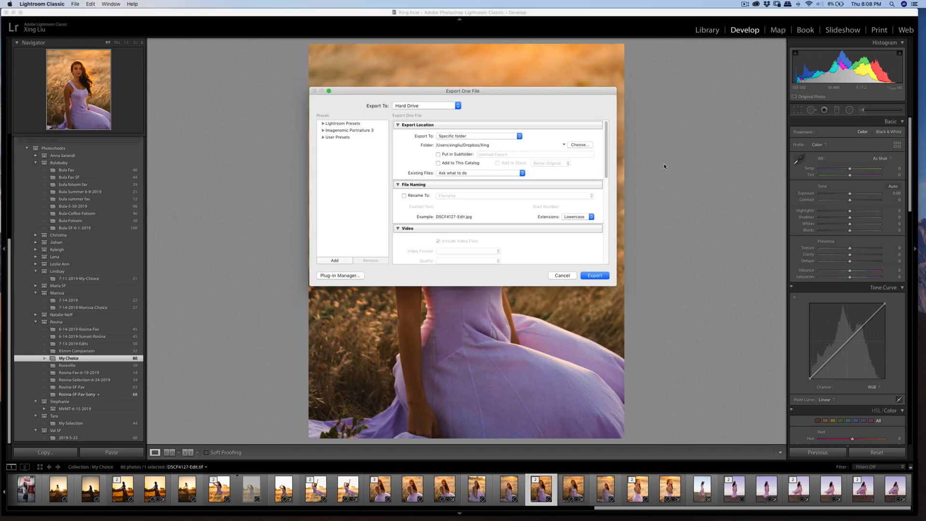
pyautogui.click(598, 276)
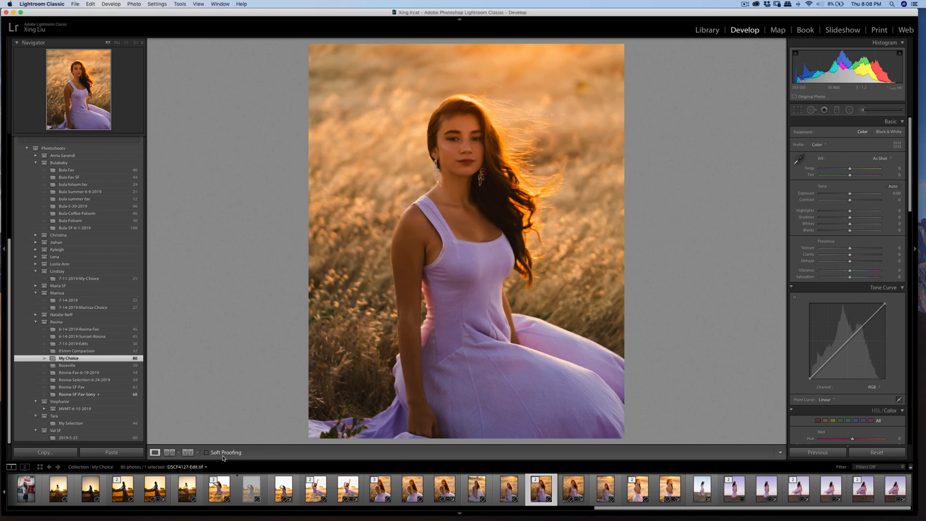
# Try to transfer the develop settings of DSCF4127.RAF to the laughing portrait DSCF4013.RAF, without spot removal, local adjustments or crop.
pyautogui.click(563, 492)
pyautogui.click(27, 489)
pyautogui.click(45, 453)
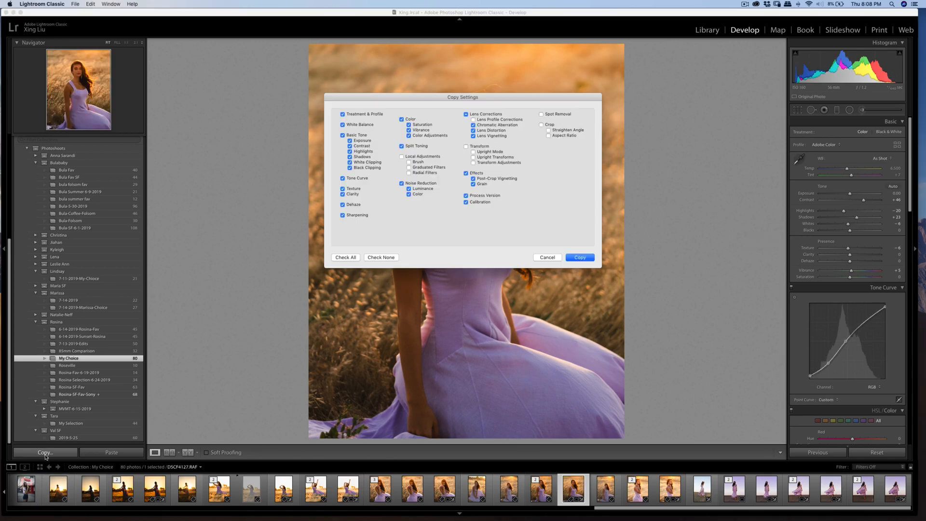
pyautogui.click(580, 257)
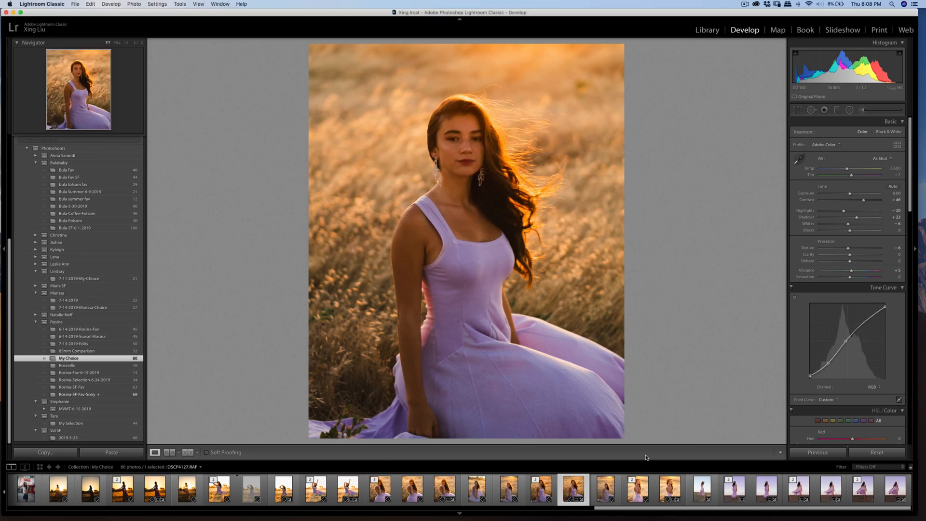
pyautogui.click(482, 494)
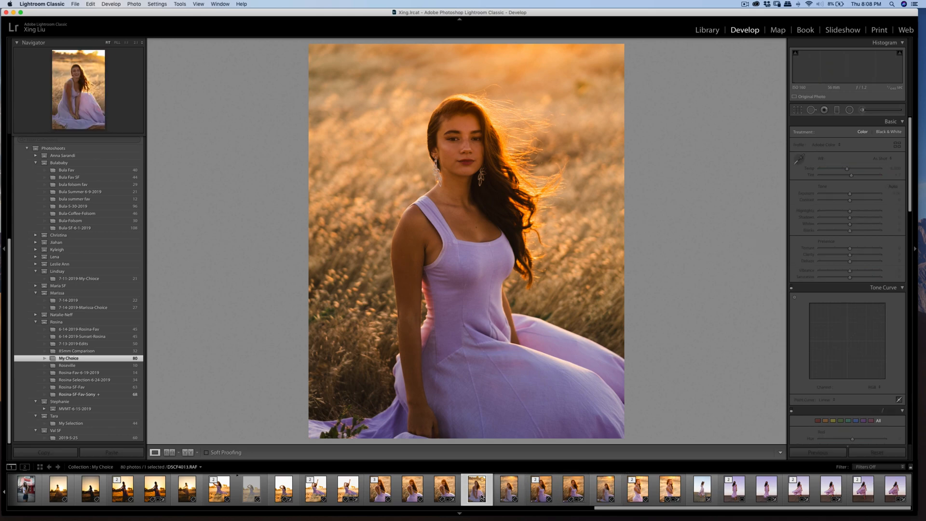
pyautogui.click(113, 453)
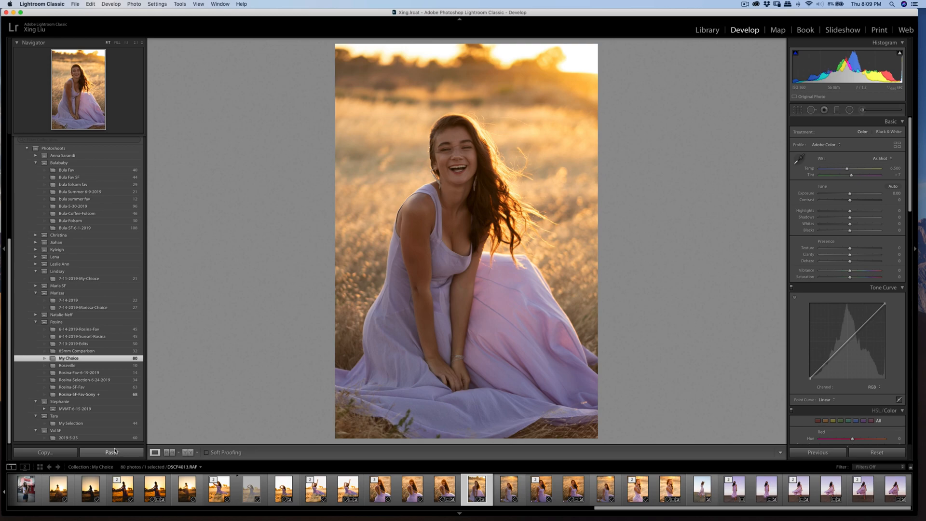
# Copy the develop settings of DSCF4127.RAF, without spot removal, local adjustments or crop, and paste them onto the laughing portrait DSCF4013.RAF.
pyautogui.click(568, 492)
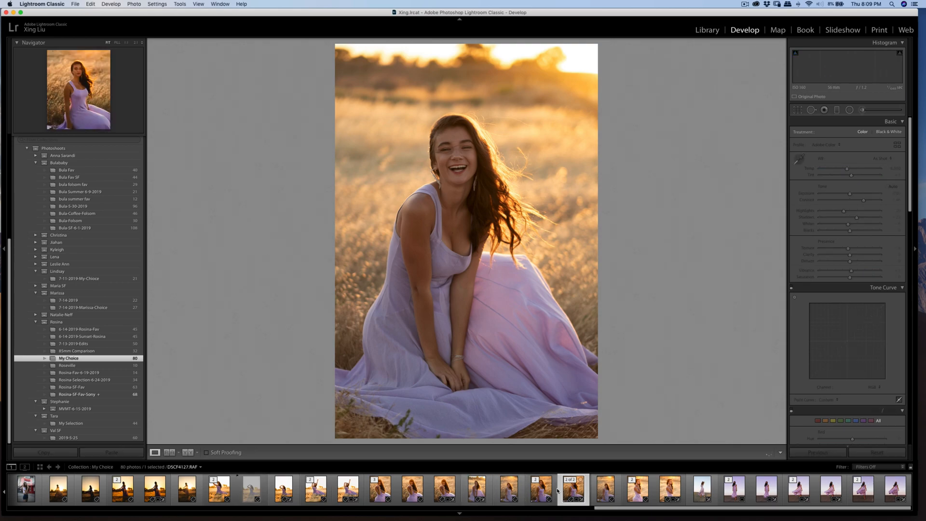
pyautogui.click(45, 452)
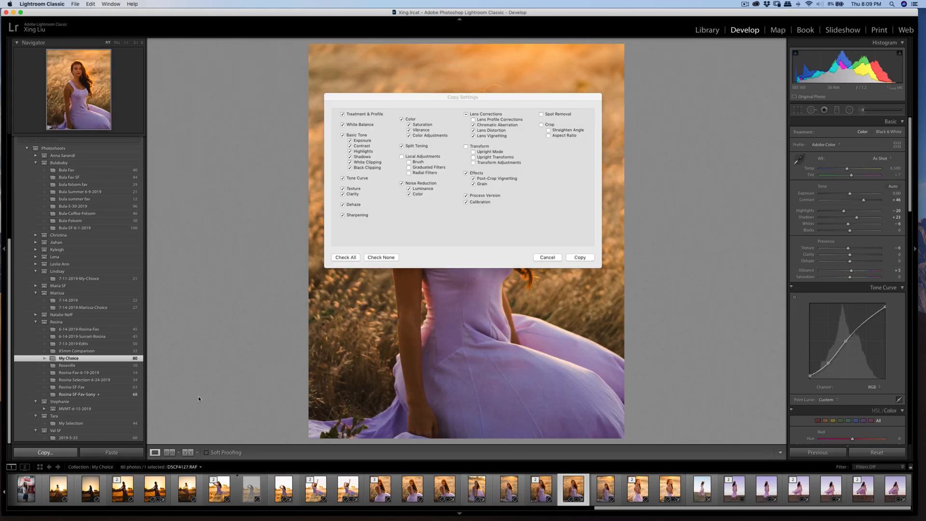
pyautogui.click(580, 257)
pyautogui.click(376, 492)
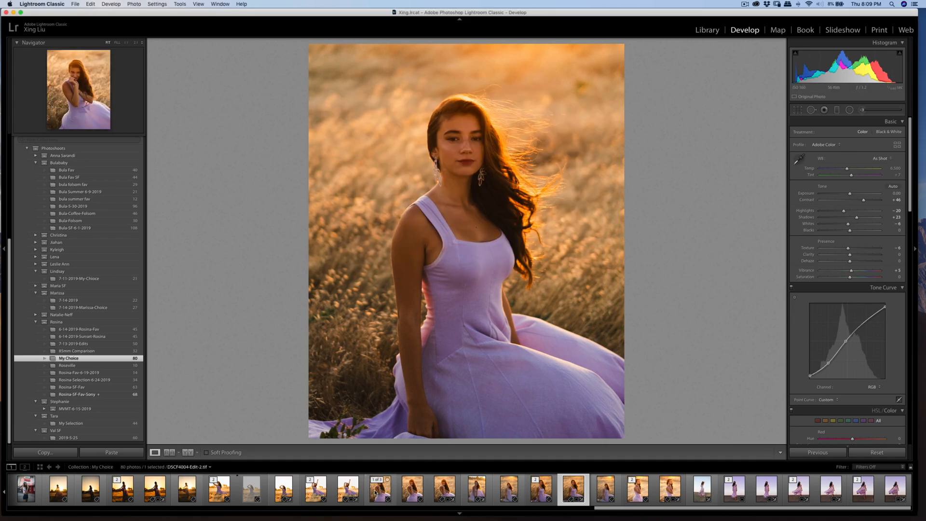
pyautogui.click(465, 483)
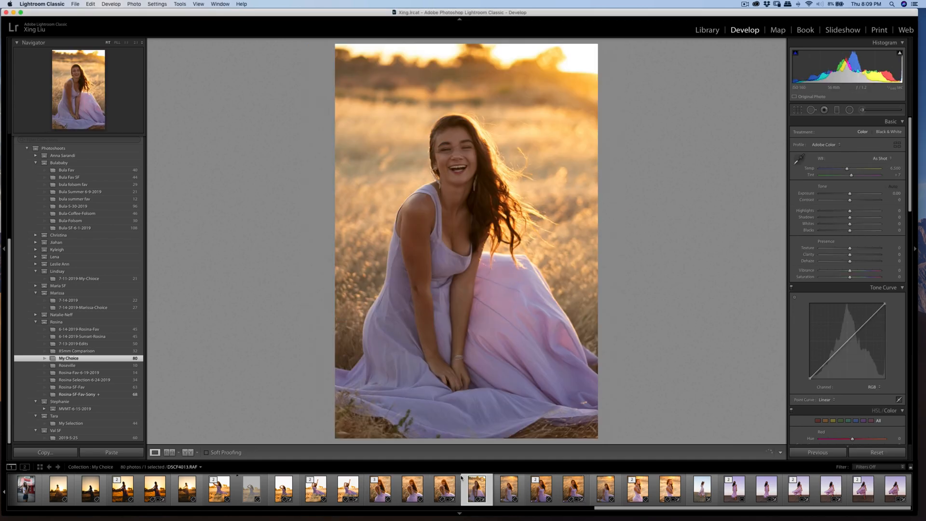
pyautogui.click(111, 452)
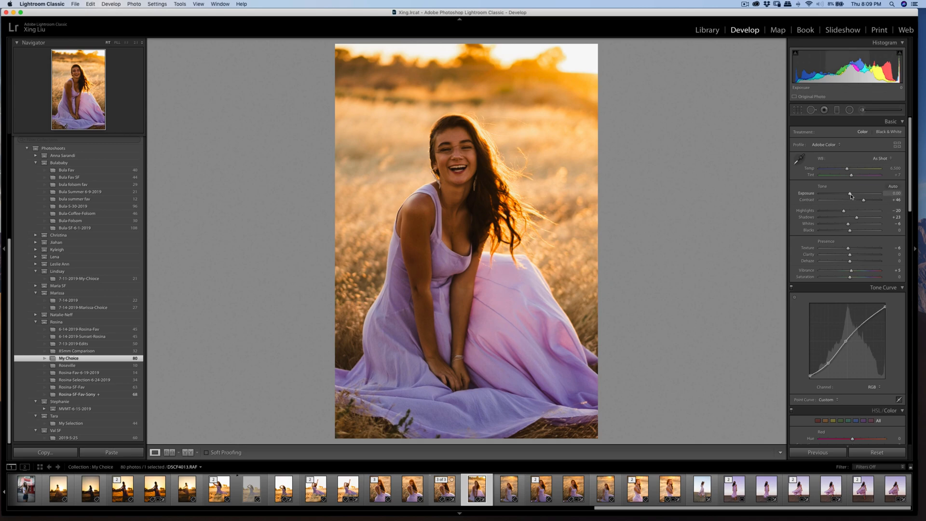
# Set the laughing portrait's exposure to +0.10, contrast to +49 and highlights to -24, and straighten its crop at an angle of -0.74.
pyautogui.moveTo(850, 193); pyautogui.dragTo(851, 195)
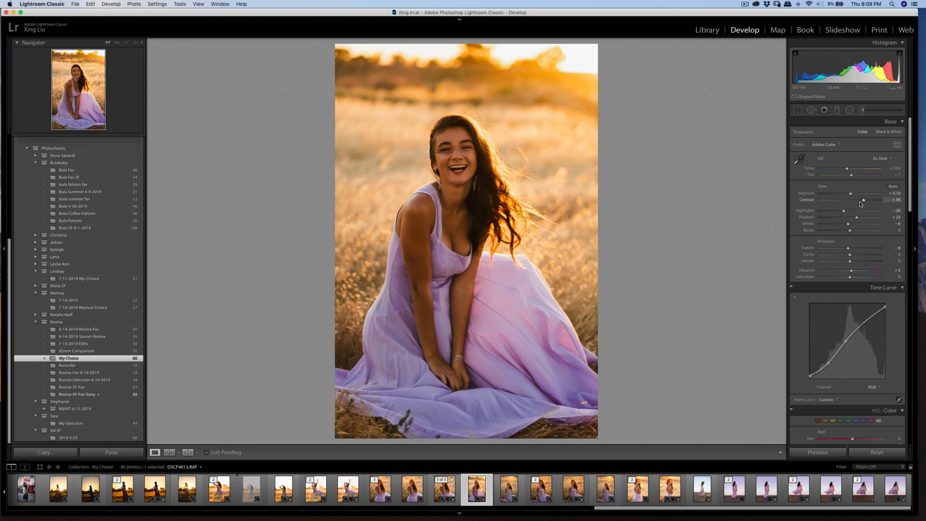
pyautogui.moveTo(844, 211); pyautogui.dragTo(843, 213)
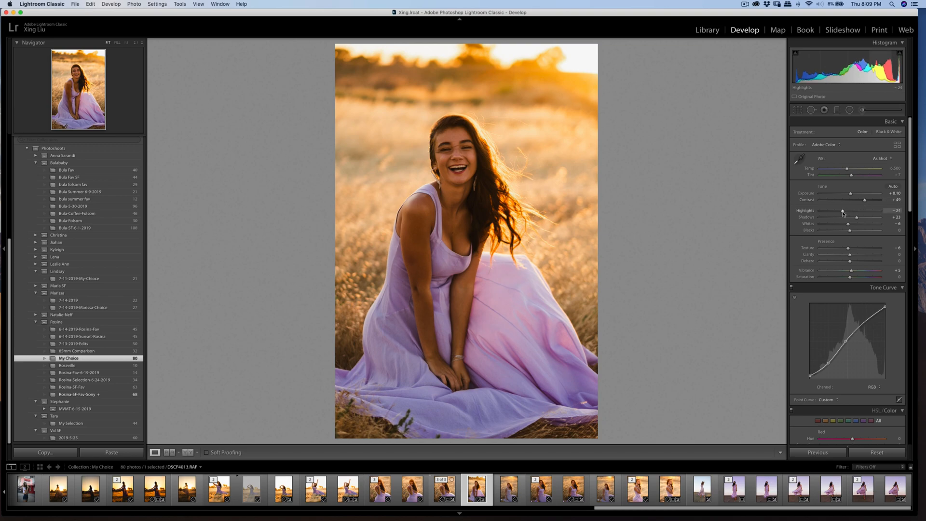
pyautogui.click(797, 111)
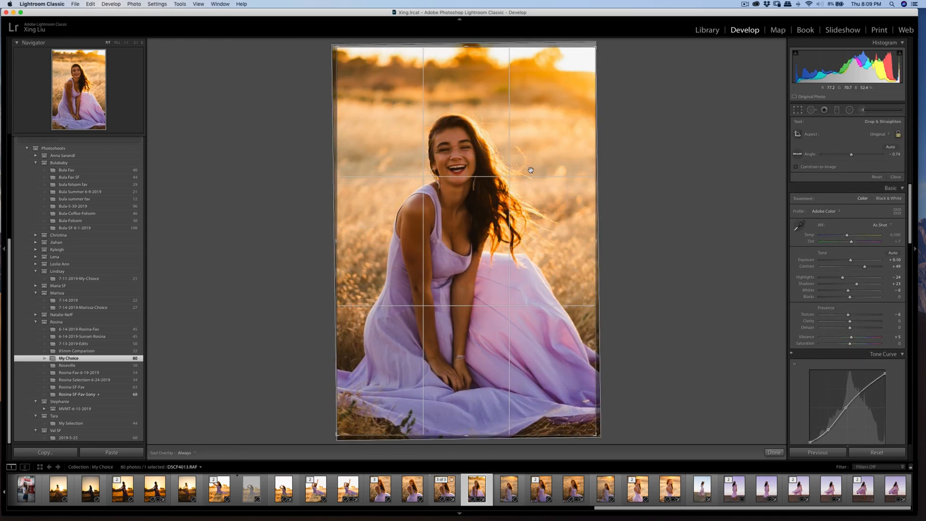
pyautogui.press('Return')
# Smooth the skin on a copy of DSCF4013 with Imagenomic Portraiture 3, and export the result to the preset folder on the hard drive.
pyautogui.rightClick(498, 194)
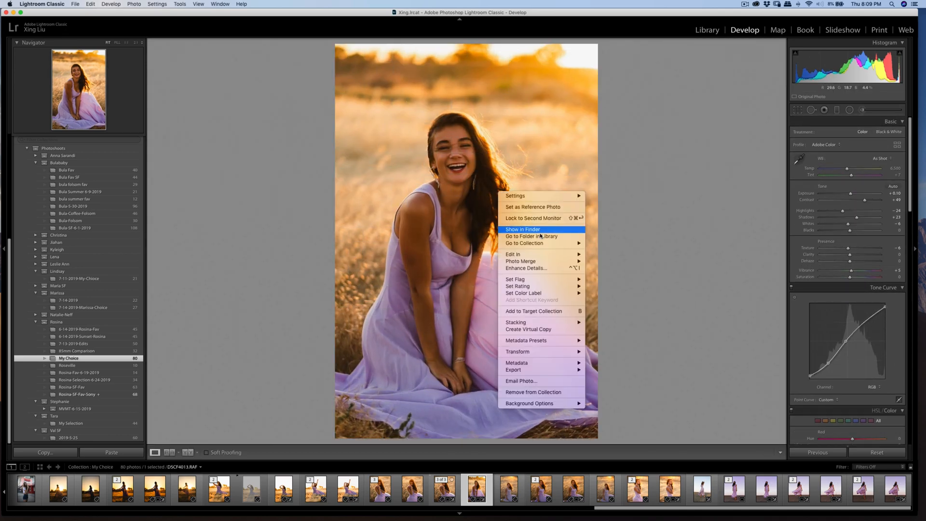
pyautogui.moveTo(560, 255)
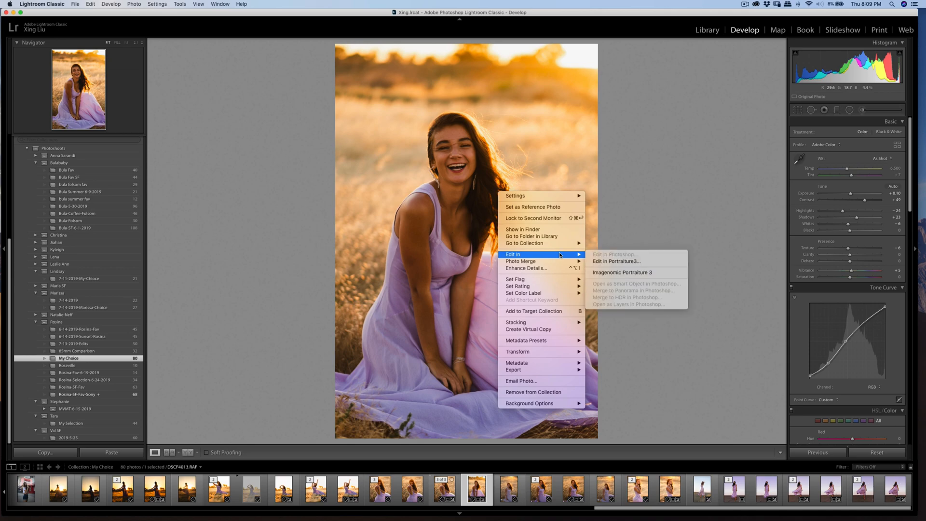
pyautogui.click(606, 271)
pyautogui.click(514, 213)
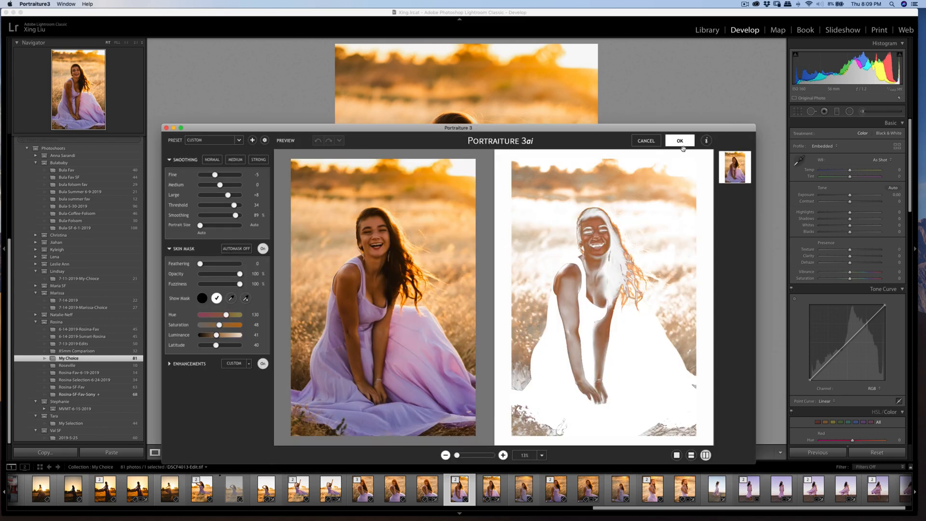
pyautogui.click(680, 140)
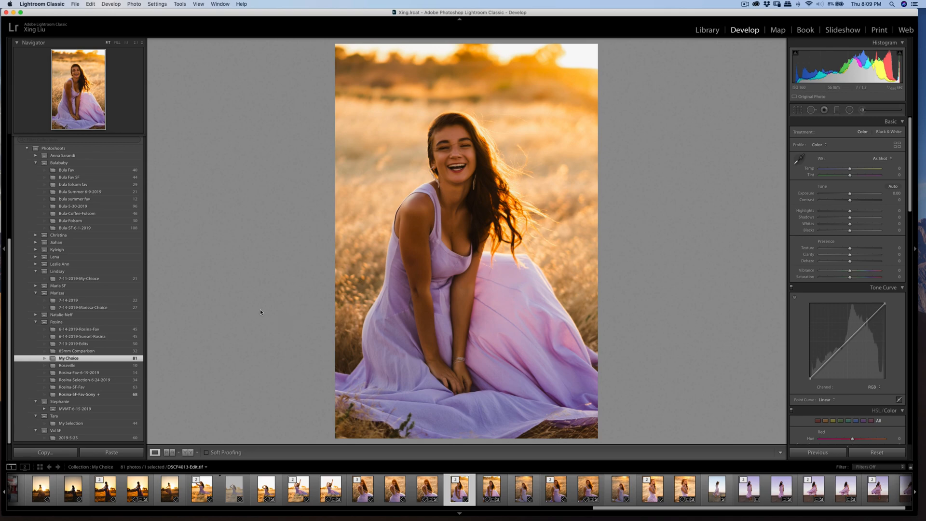
pyautogui.press('super+shift+e')
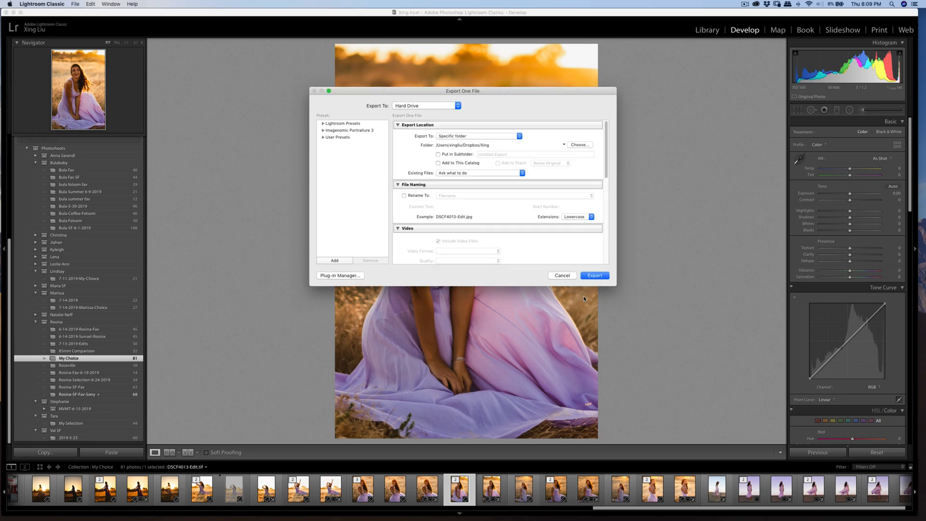
pyautogui.click(606, 279)
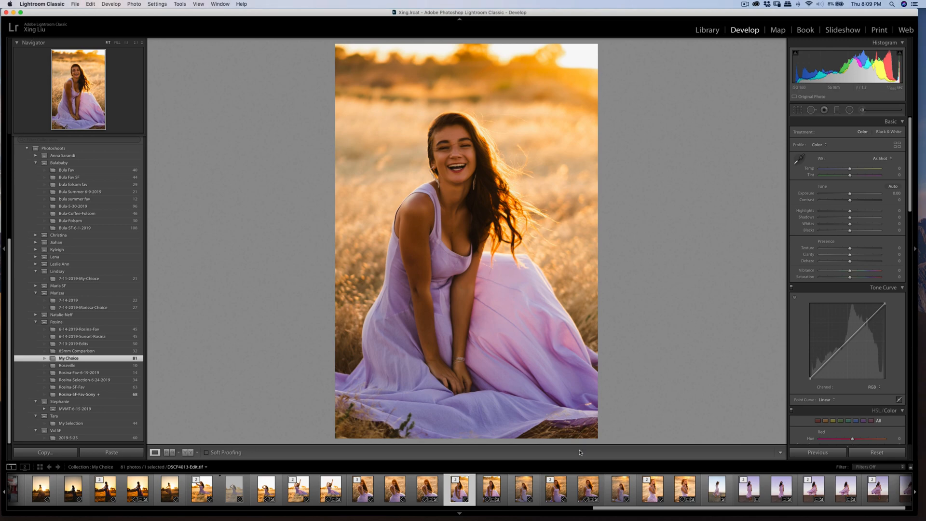
# Copy the develop settings of DSCF4127.RAF onto the similar seated portrait DSCF4121.RAF, and set its shadows to +30.
pyautogui.click(524, 495)
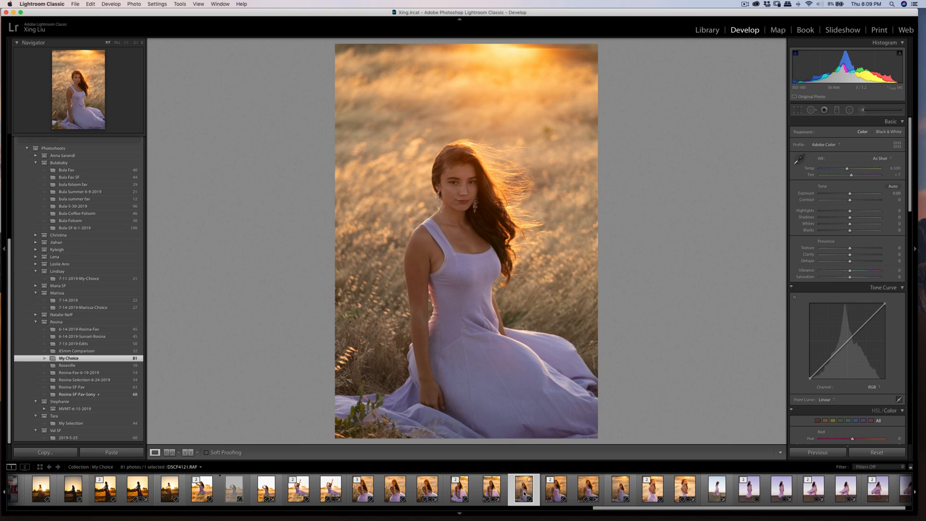
pyautogui.click(584, 492)
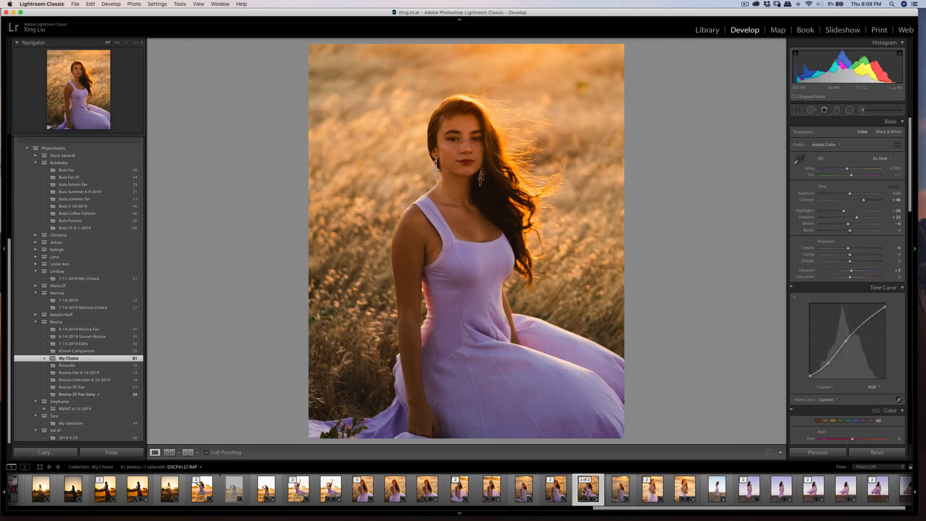
pyautogui.click(45, 452)
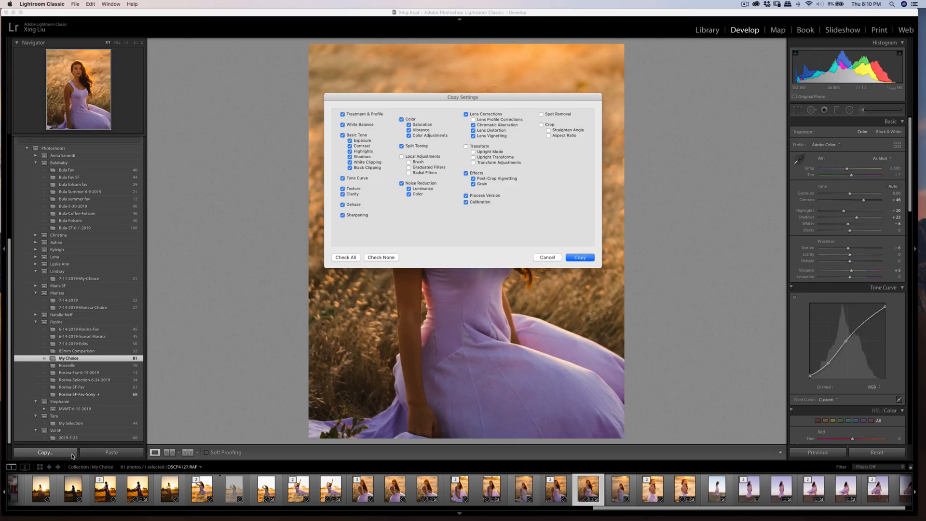
pyautogui.click(575, 258)
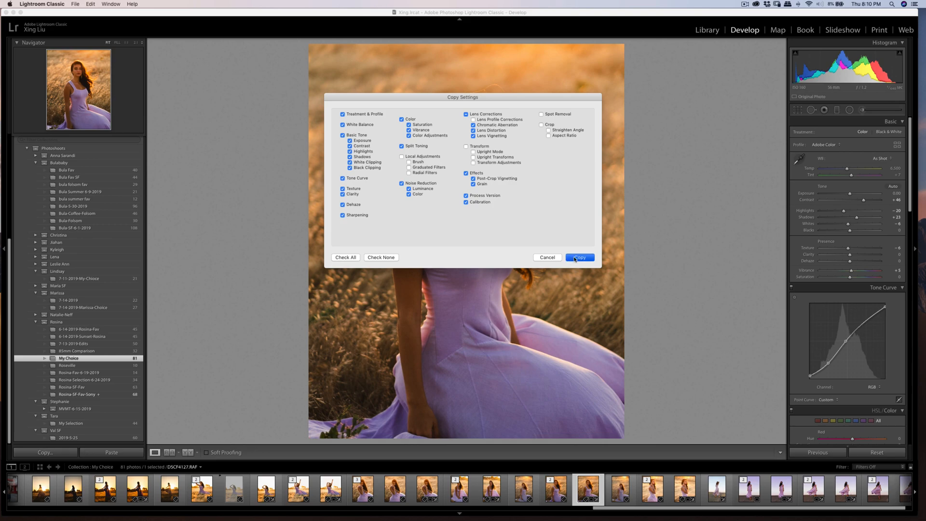
pyautogui.click(525, 492)
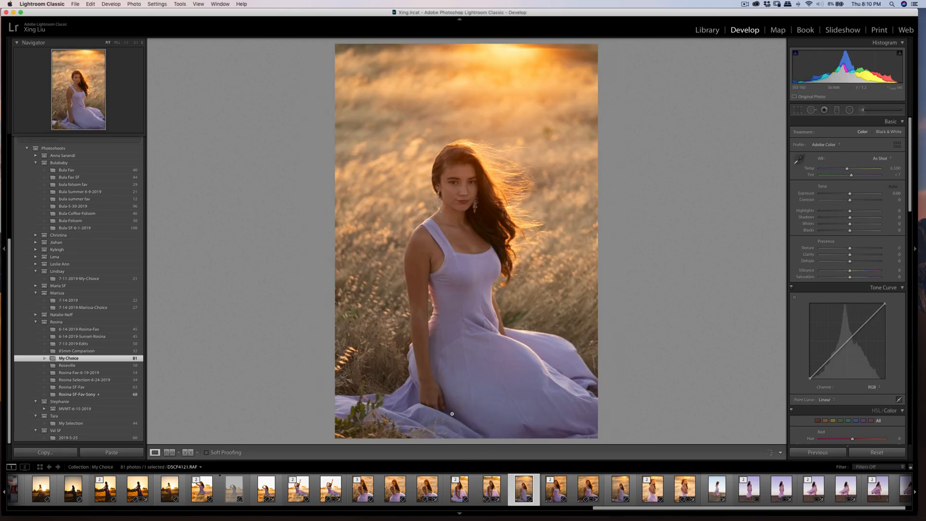
pyautogui.click(129, 454)
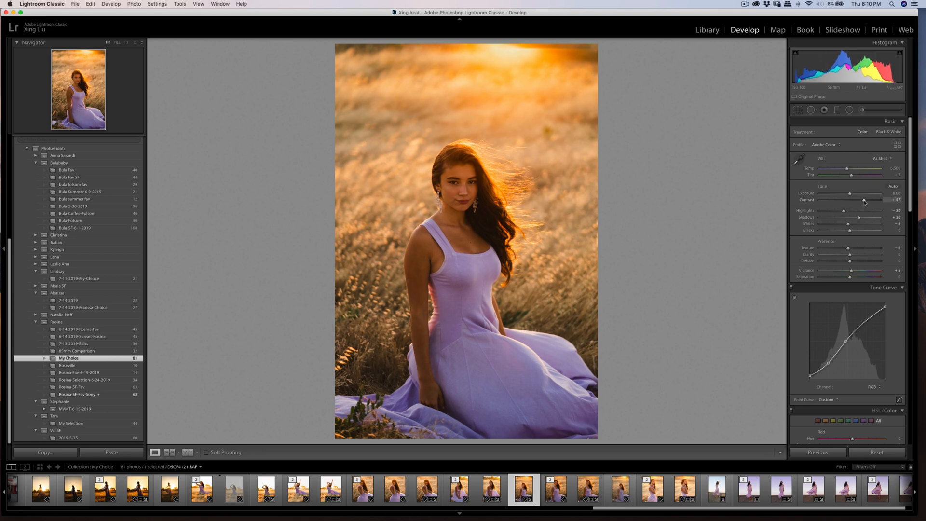
# Crop DSCF4121.RAF to the 4 x 5 / 8 x 10 aspect ratio, tightening the frame slightly around the seated woman.
pyautogui.press('r')
pyautogui.click(878, 134)
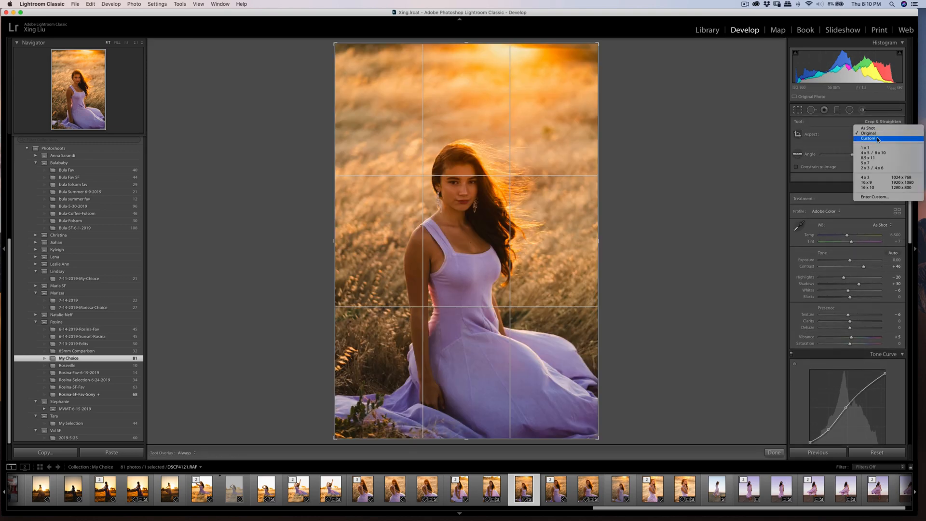
pyautogui.click(872, 153)
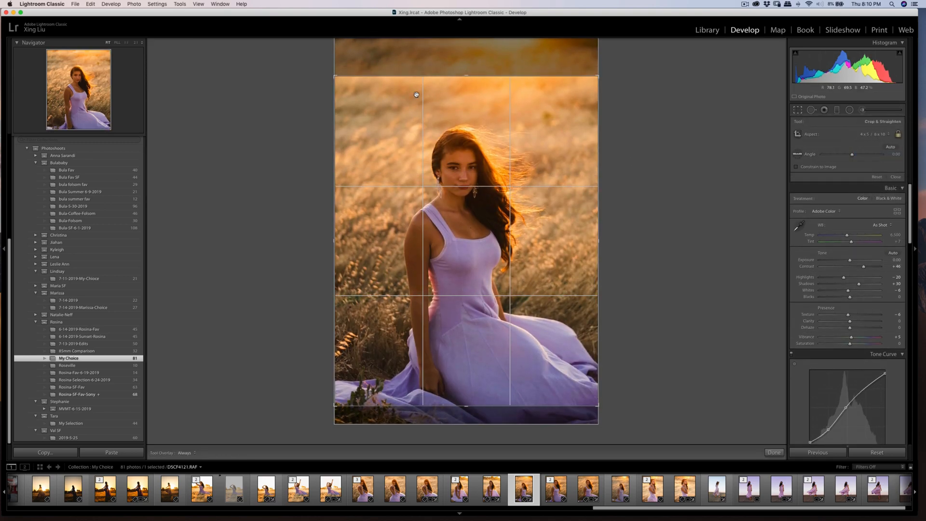
pyautogui.moveTo(336, 79); pyautogui.dragTo(343, 86)
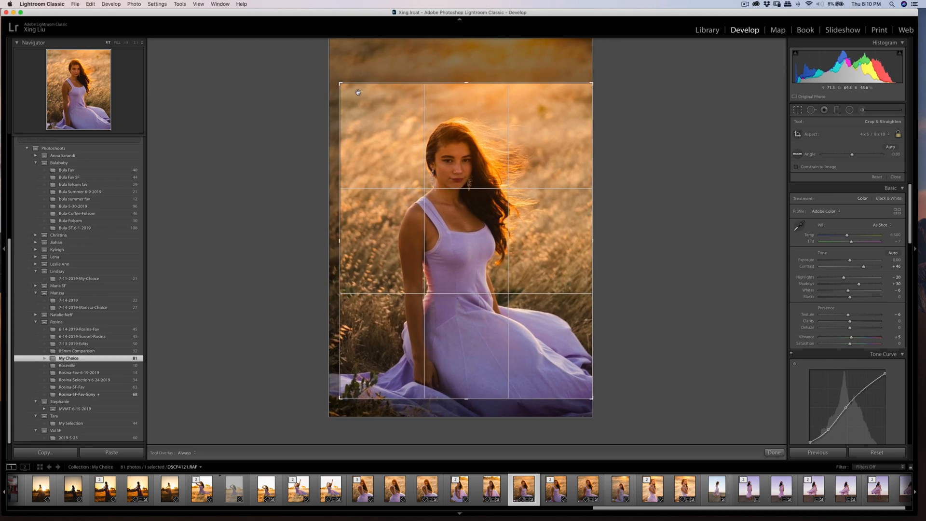
pyautogui.moveTo(592, 85); pyautogui.dragTo(589, 88)
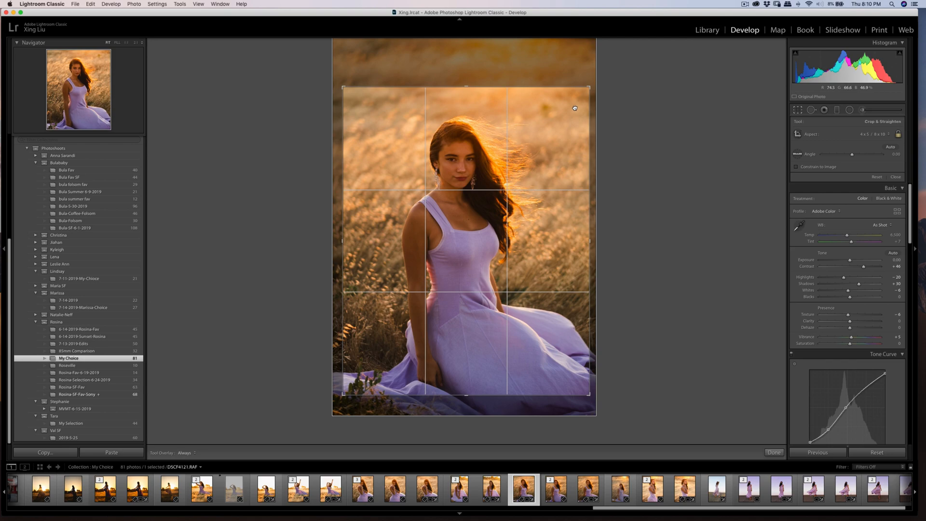
pyautogui.press('q')
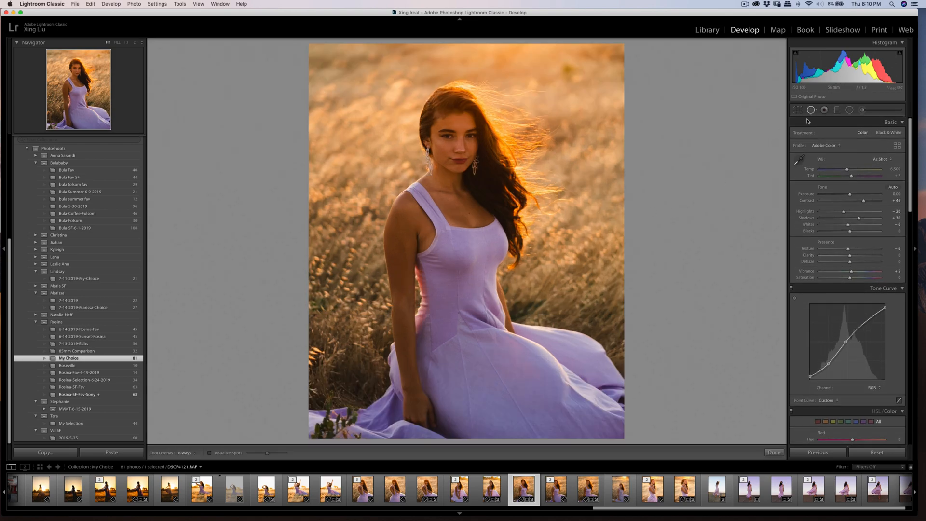
# Heal the distracting spots in the grass along the left edge of DSCF4121.RAF with Spot Removal in Heal mode.
pyautogui.click(811, 114)
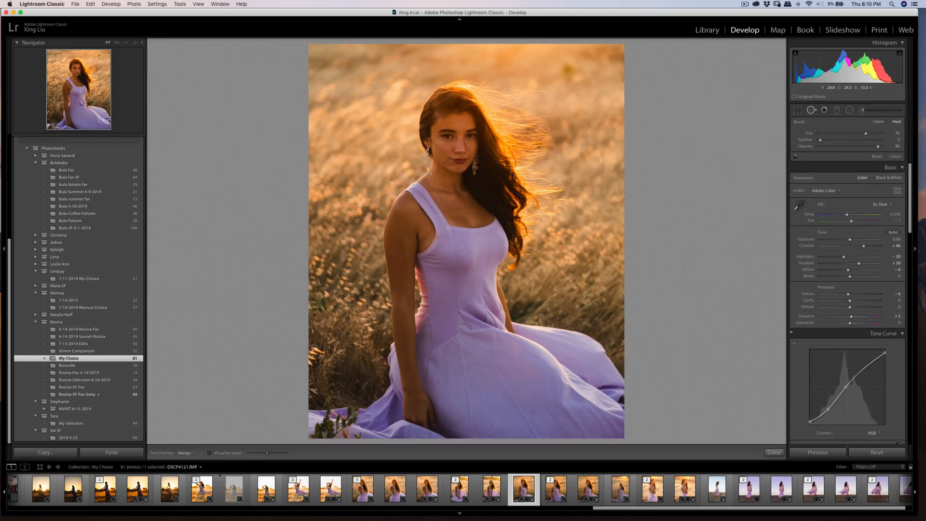
pyautogui.moveTo(312, 348)
pyautogui.mouseDown()
pyautogui.moveTo(318, 355)
pyautogui.moveTo(307, 366)
pyautogui.mouseUp()
pyautogui.moveTo(376, 328)
pyautogui.mouseDown()
pyautogui.moveTo(324, 343)
pyautogui.moveTo(318, 328)
pyautogui.mouseUp()
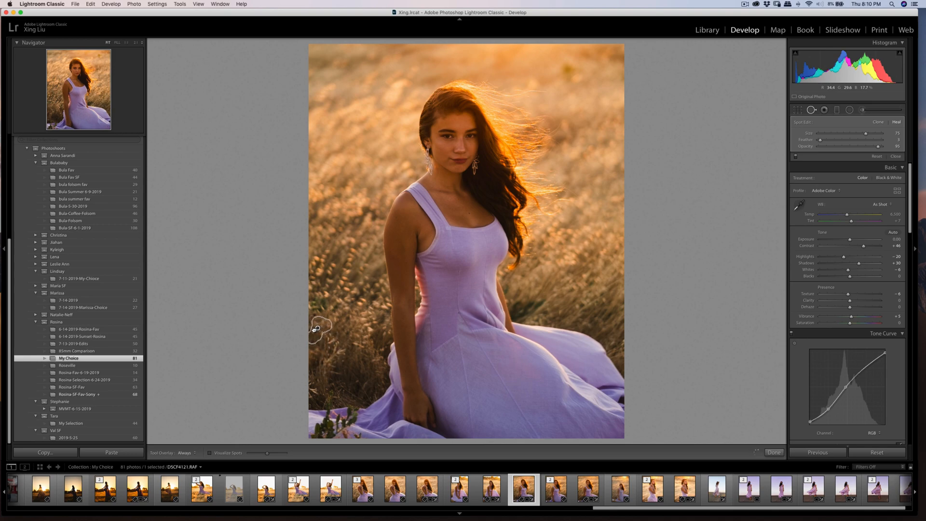
pyautogui.moveTo(318, 352); pyautogui.dragTo(312, 357)
pyautogui.press('q')
# Check the seated portrait's details and face up close, and set its contrast to +50.
pyautogui.click(386, 310)
pyautogui.click(387, 310)
pyautogui.click(617, 199)
pyautogui.click(617, 199)
pyautogui.click(458, 139)
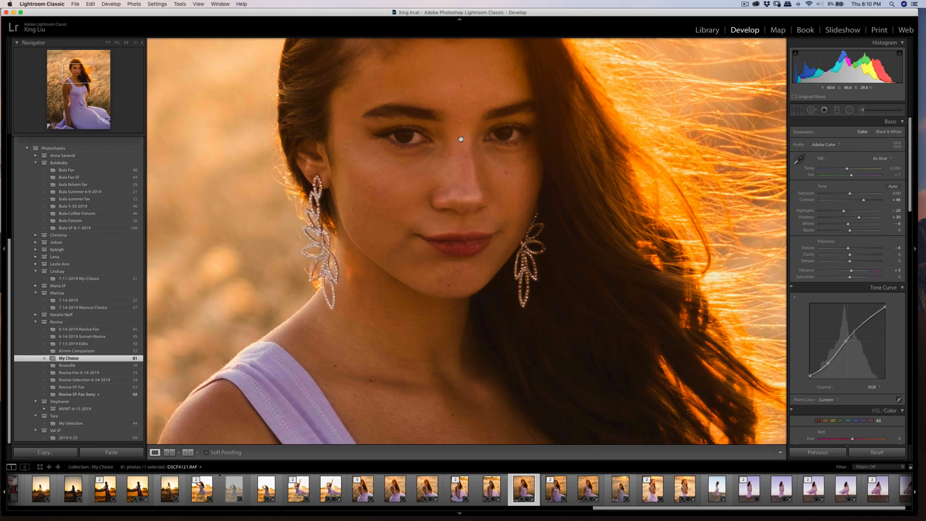
pyautogui.click(614, 184)
pyautogui.moveTo(863, 201); pyautogui.dragTo(865, 202)
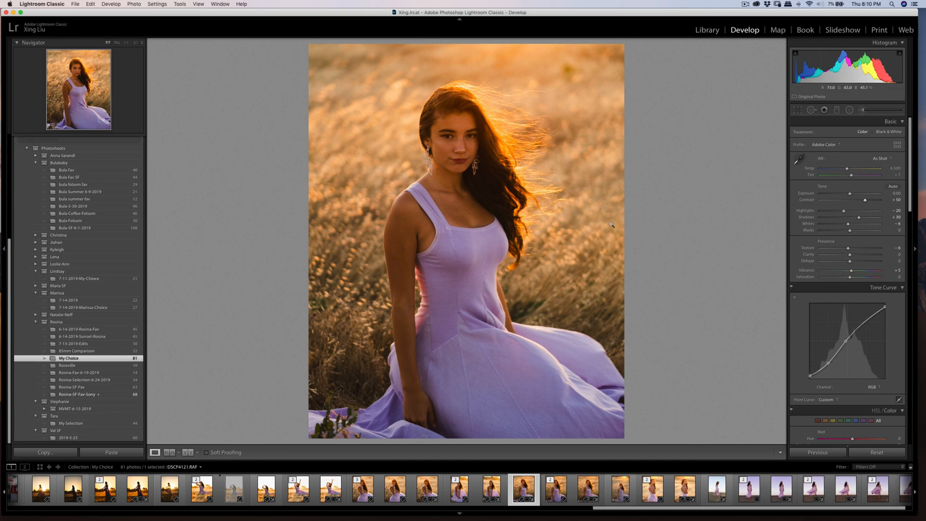
# Smooth the skin on a copy of DSCF4121.RAF with Lightroom adjustments, using Portraiture 3 with its current smoothing and mask settings.
pyautogui.rightClick(543, 192)
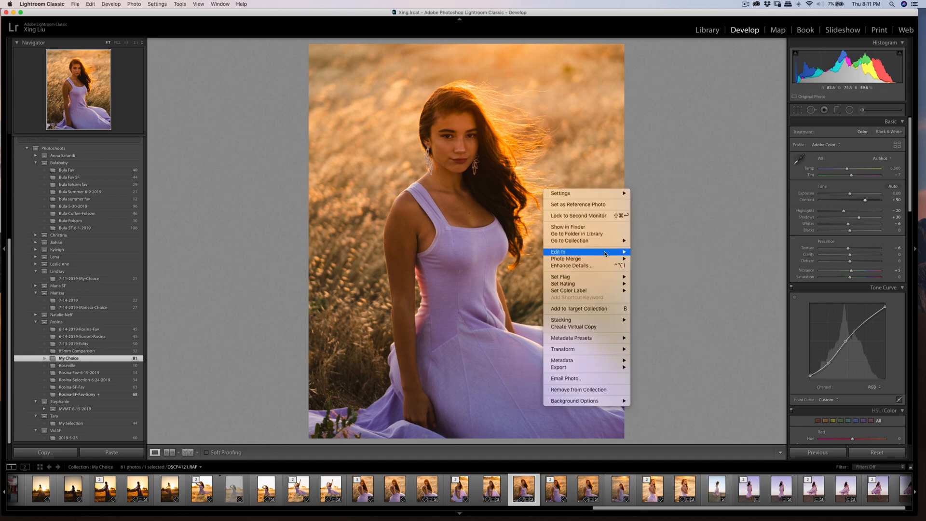
pyautogui.moveTo(602, 252)
pyautogui.click(660, 270)
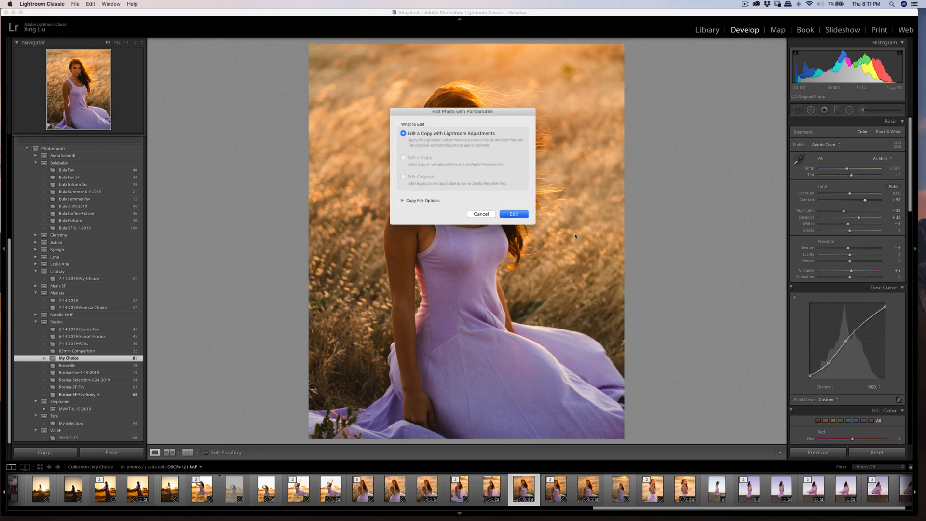
pyautogui.click(514, 214)
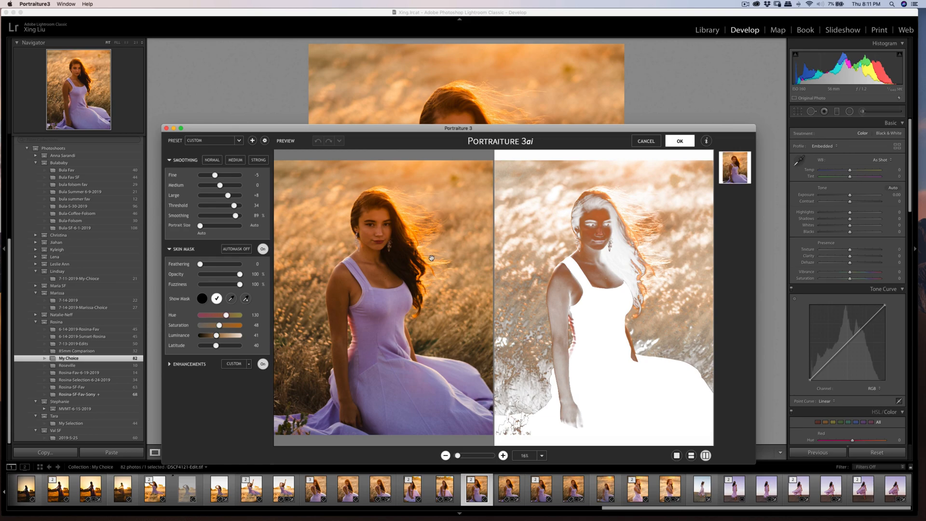
pyautogui.click(679, 142)
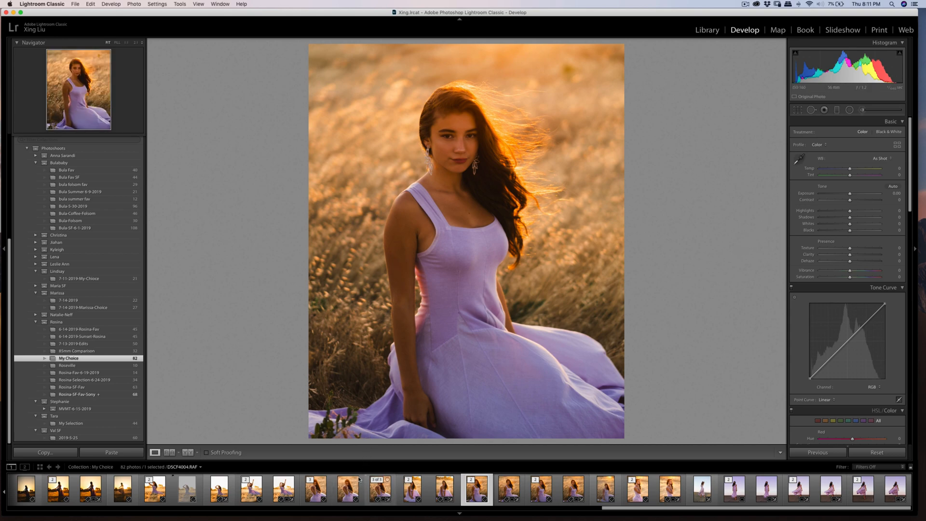
# Reset the raised-arm portrait DSCF3972.RAF, and crop it to 4 x 5 / 8 x 10 with the angle straightened to 1.25.
pyautogui.click(282, 488)
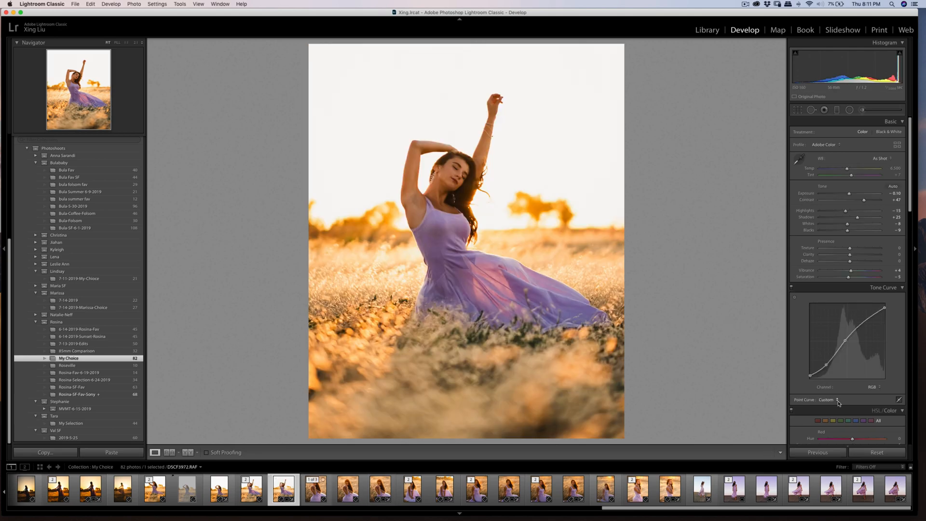
pyautogui.click(877, 454)
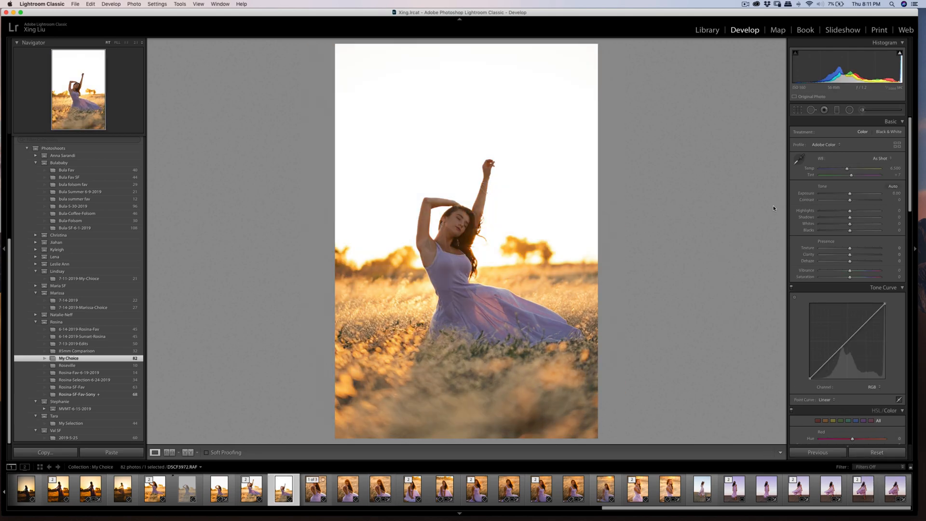
pyautogui.click(798, 110)
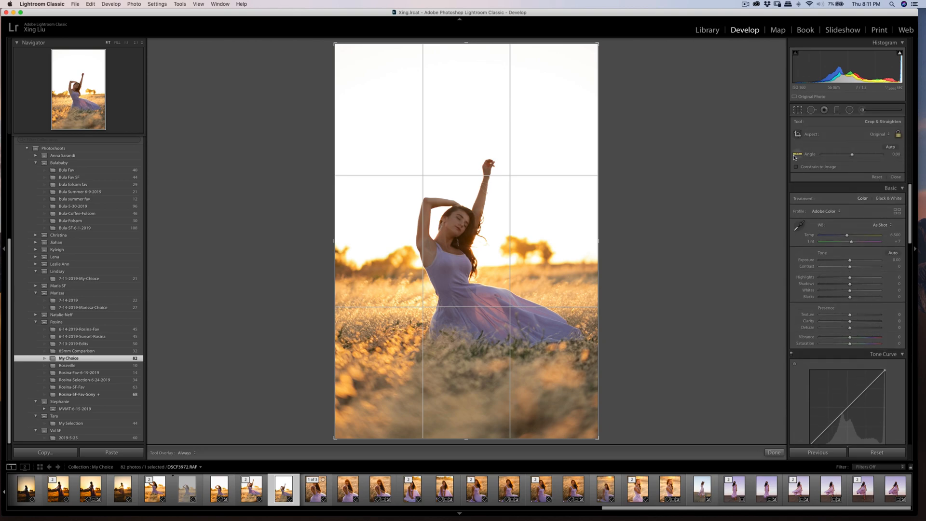
pyautogui.moveTo(666, 208); pyautogui.dragTo(636, 206)
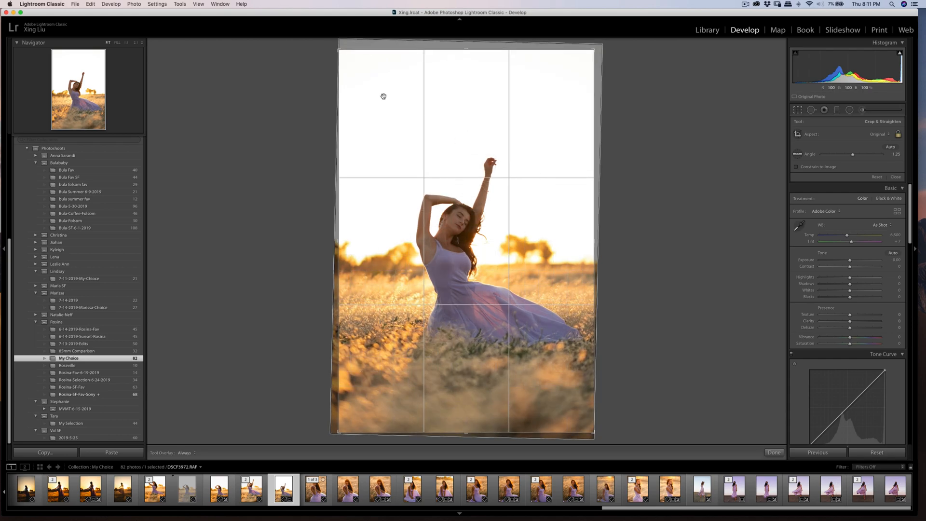
pyautogui.click(882, 134)
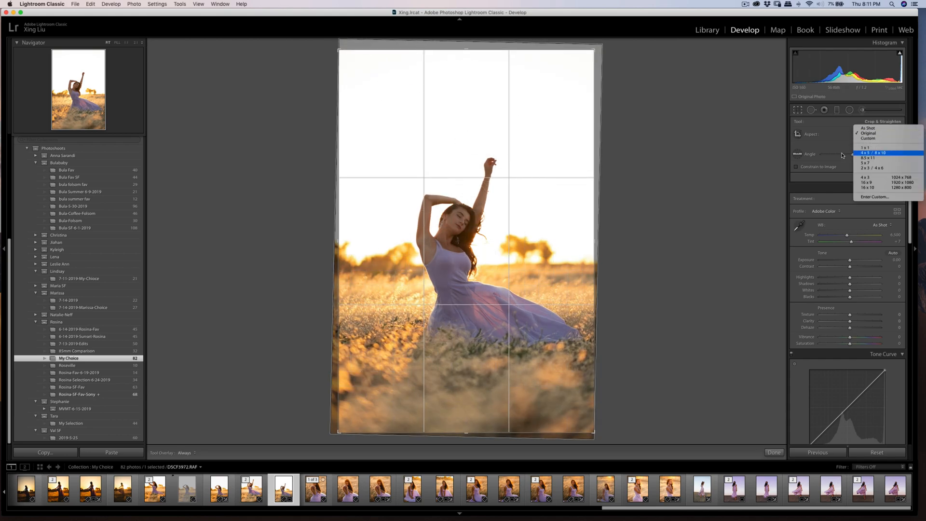
pyautogui.click(887, 151)
pyautogui.moveTo(374, 119); pyautogui.dragTo(401, 116)
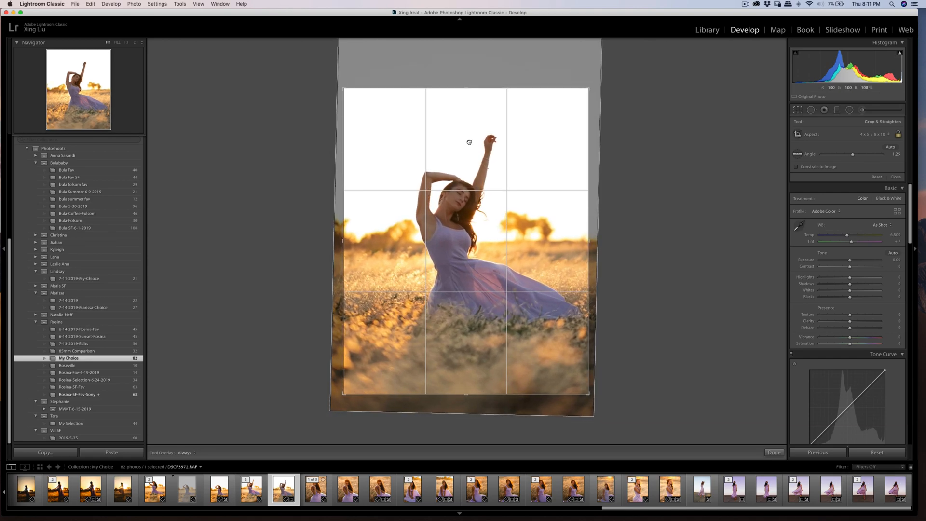
pyautogui.press('Return')
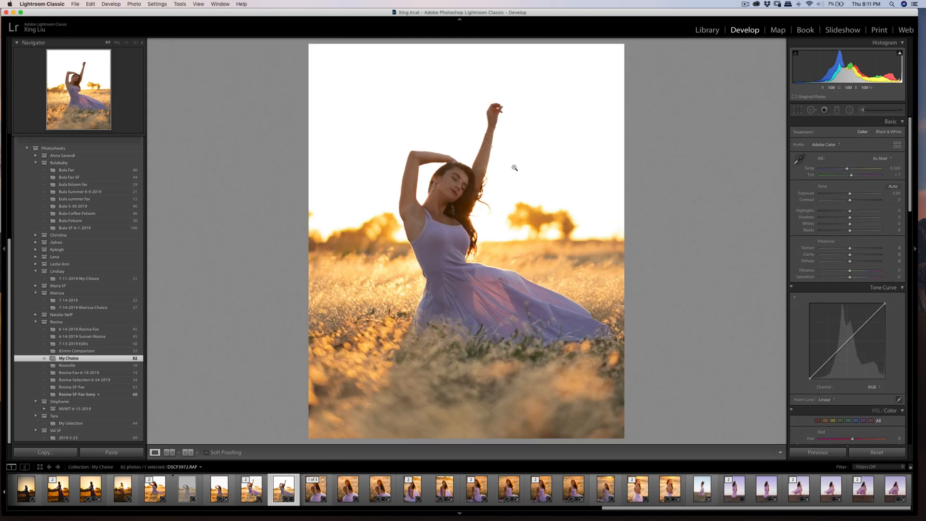
# Paste the copied develop settings onto DSCF3972.RAF, and adjust its tone with higher contrast, shadows at +29 and lower highlights.
pyautogui.press('super+shift+v')
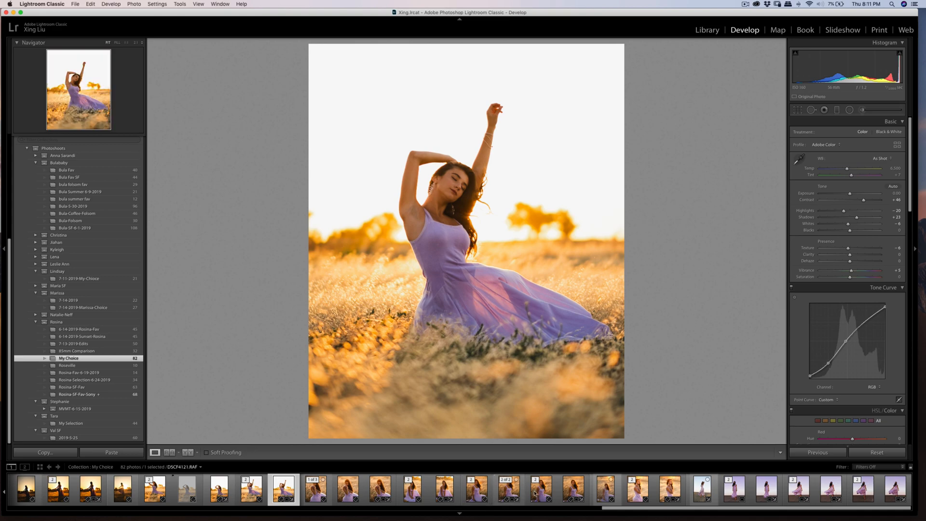
pyautogui.scroll(6, 844, 217)
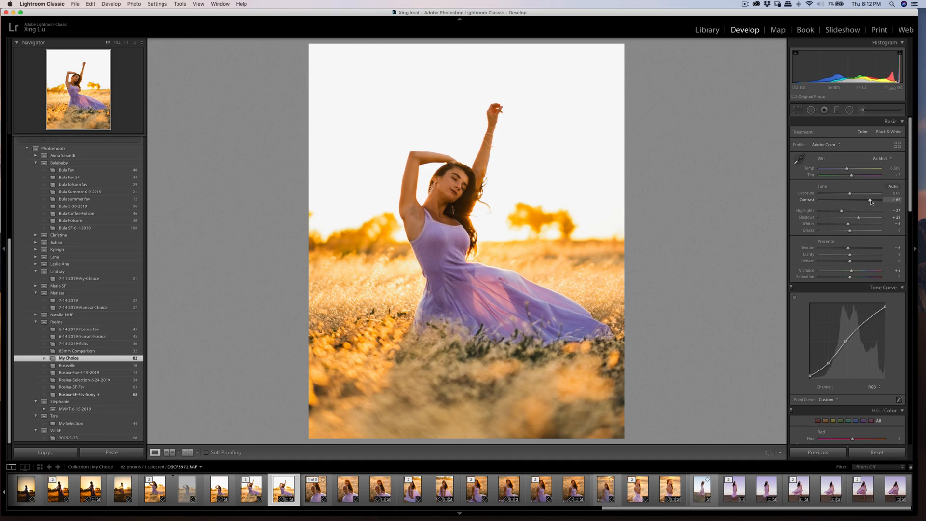
pyautogui.scroll(1, 872, 202)
pyautogui.moveTo(841, 212); pyautogui.dragTo(838, 212)
# Set the yellow saturation of DSCF3972.RAF to -40, and tighten its crop slightly around the woman.
pyautogui.scroll(-8, 801, 197)
pyautogui.moveTo(844, 312); pyautogui.dragTo(839, 312)
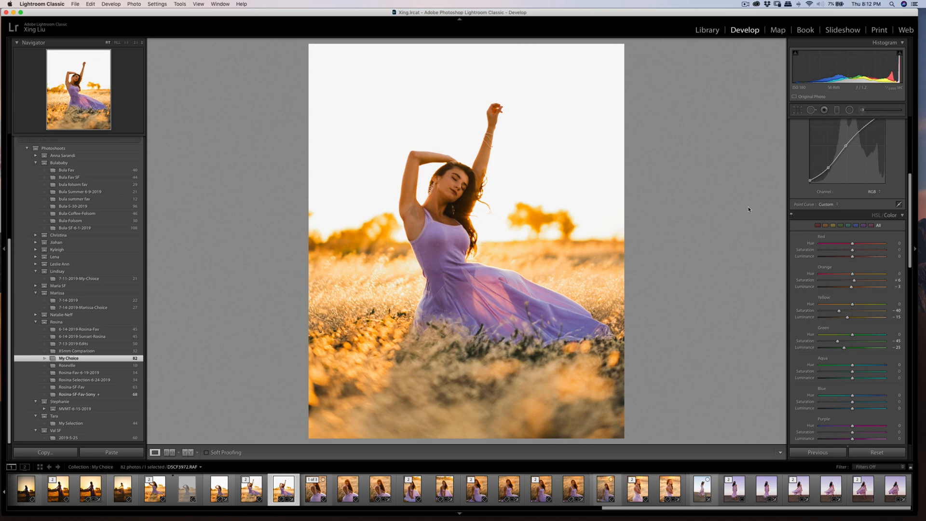
pyautogui.click(797, 110)
pyautogui.moveTo(341, 93); pyautogui.dragTo(345, 90)
pyautogui.press('Return')
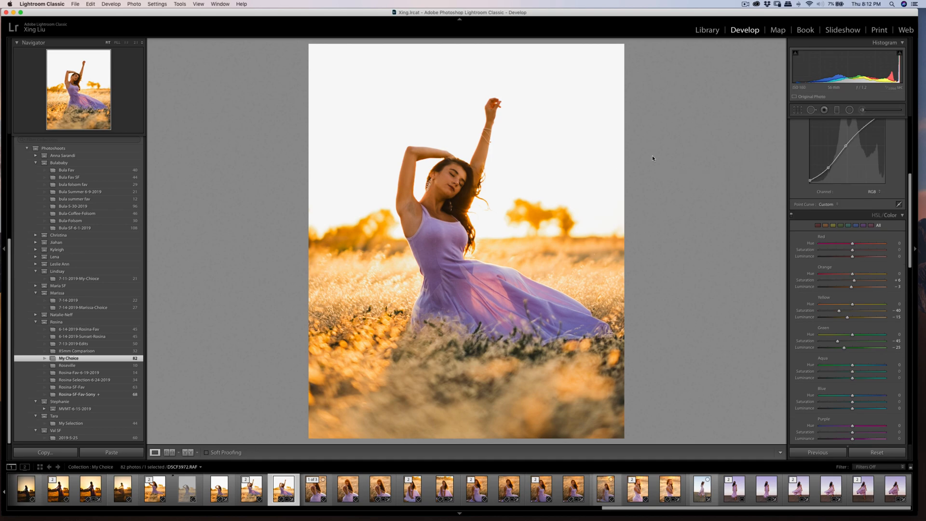
# Smooth the skin on a copy of DSCF3972.RAF with Portraiture 3, adding a sampled colour to the skin mask, and export the result.
pyautogui.rightClick(593, 213)
pyautogui.moveTo(636, 284)
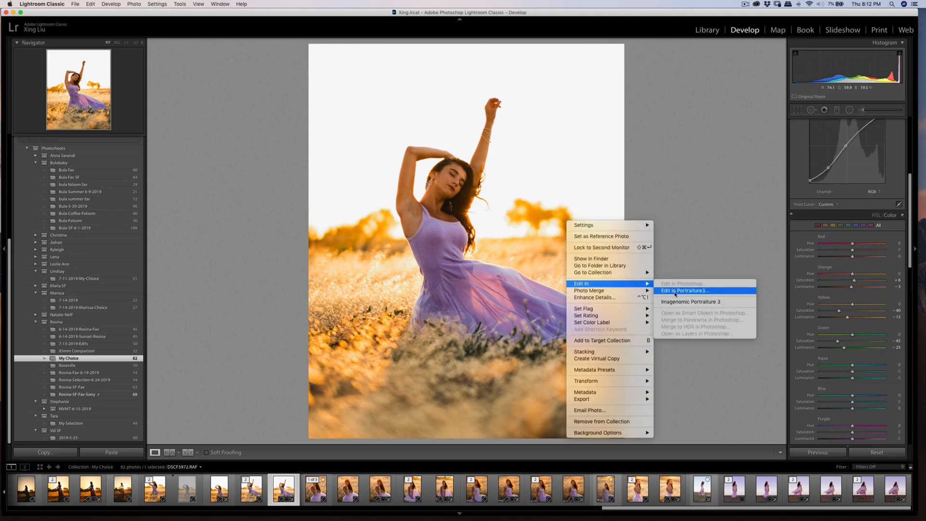
pyautogui.click(673, 291)
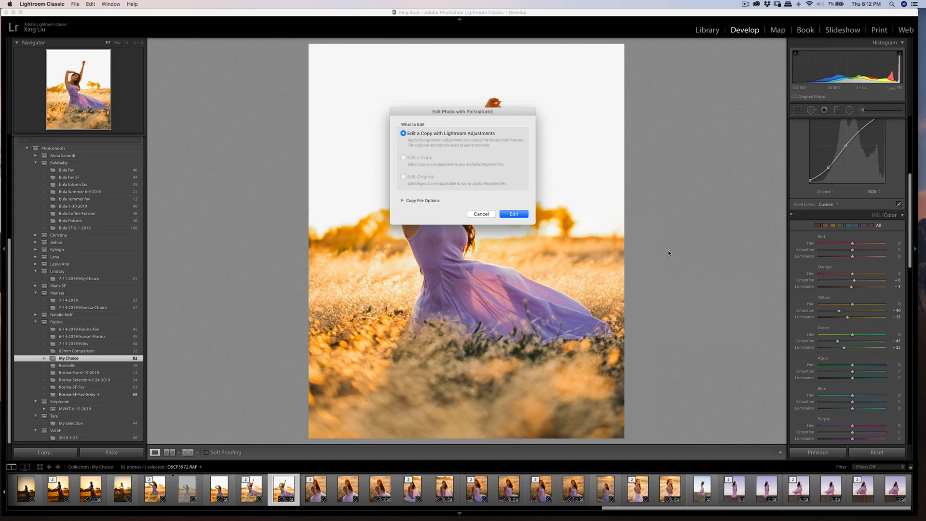
pyautogui.click(514, 214)
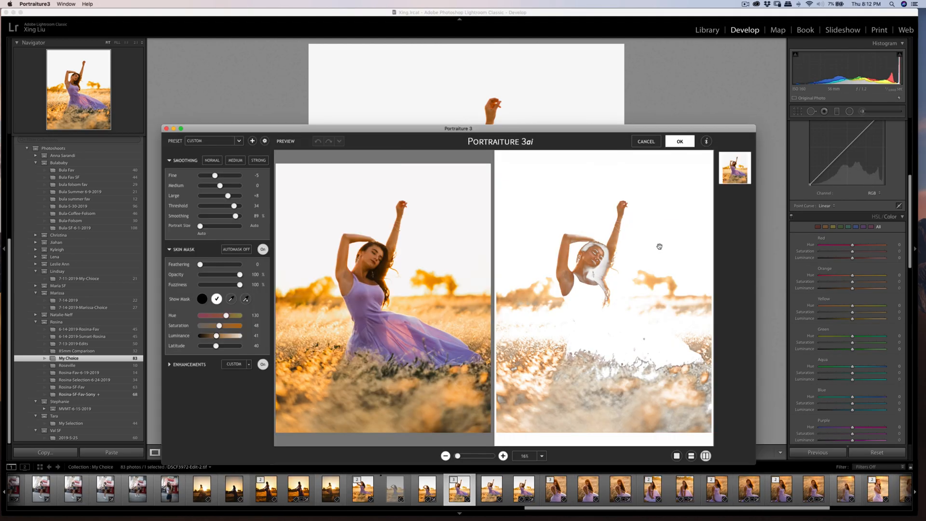
pyautogui.click(231, 299)
pyautogui.click(497, 395)
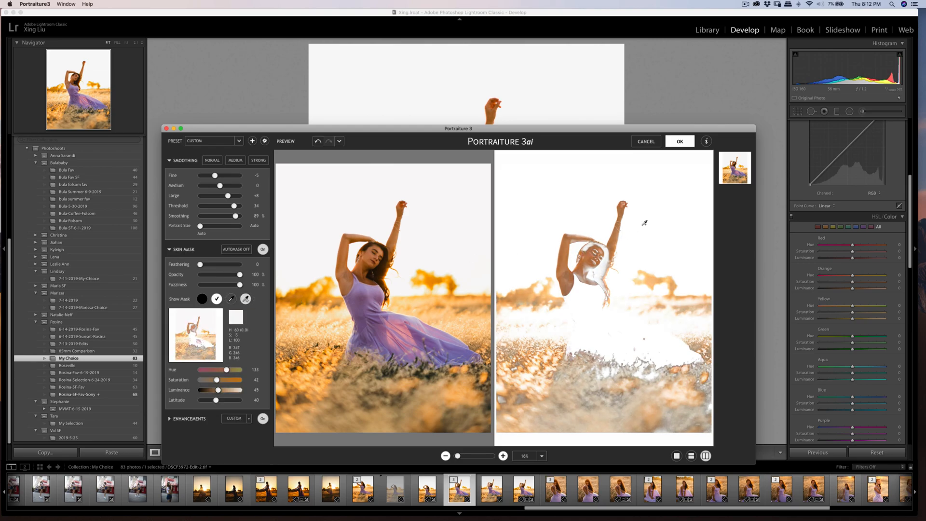
pyautogui.click(675, 142)
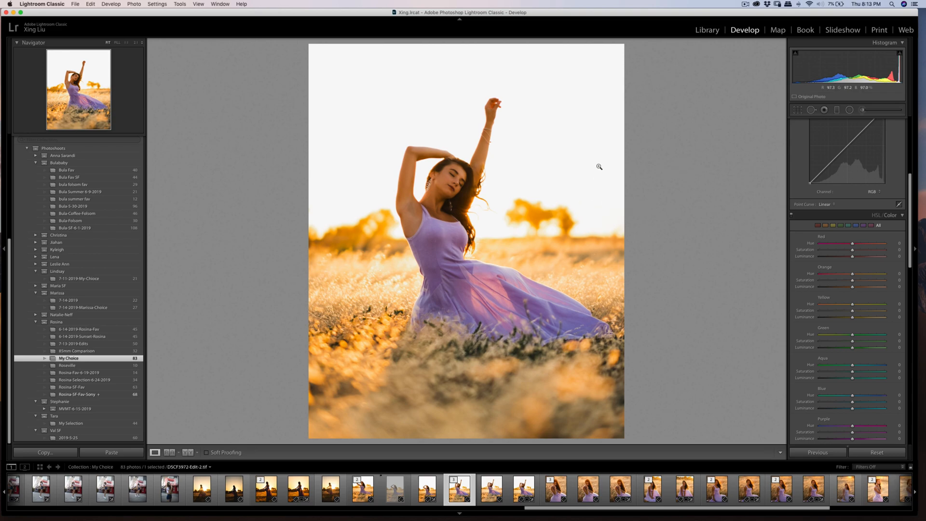
pyautogui.press('super+shift+e')
pyautogui.click(595, 275)
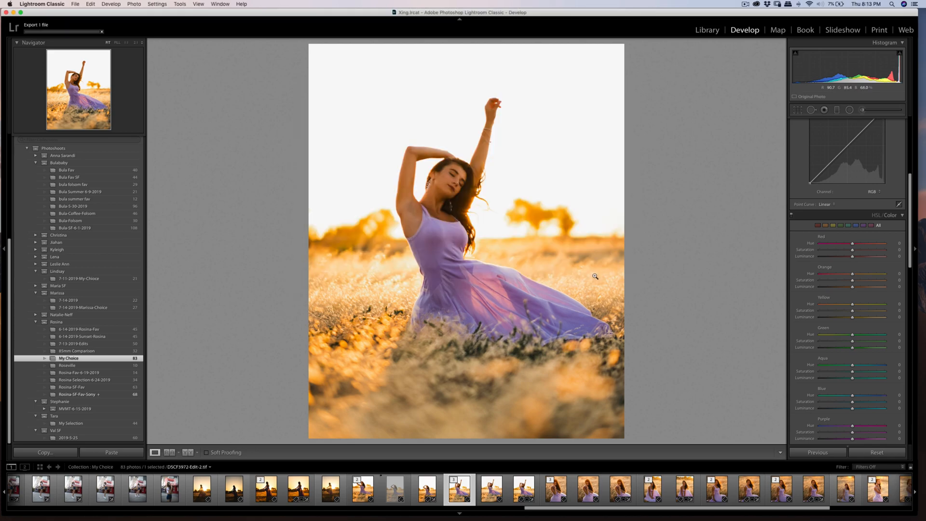